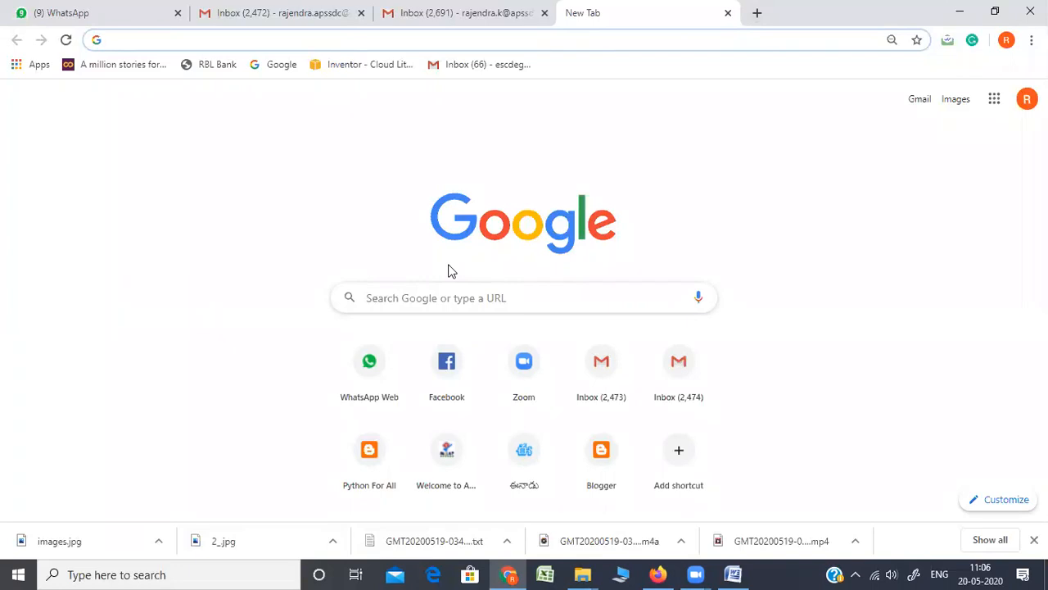
Search the web for "aws educate login" and open the AWS Educate home page from the results
click(421, 305)
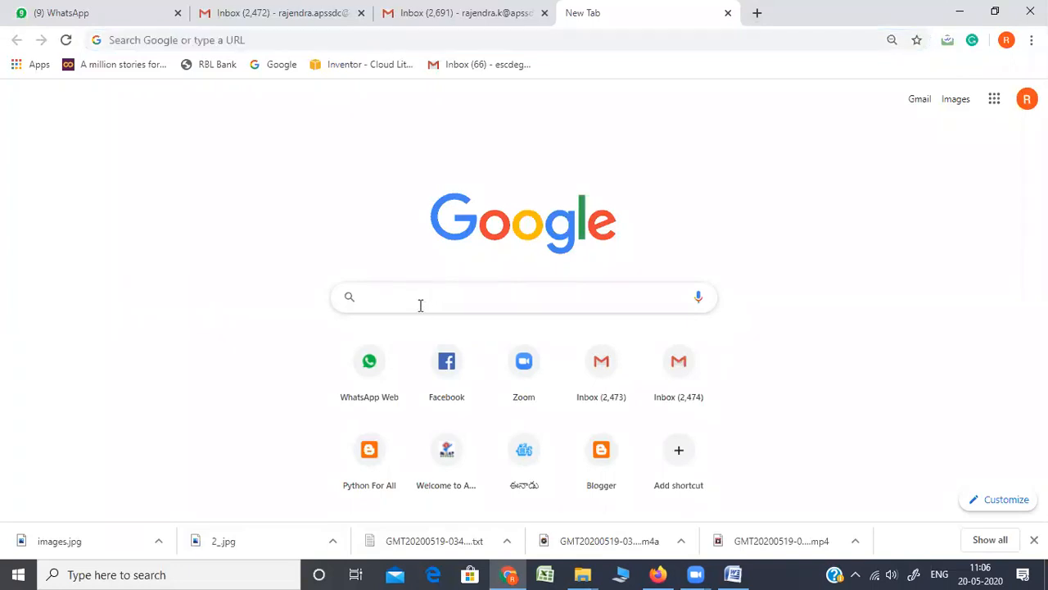
text(AWS)
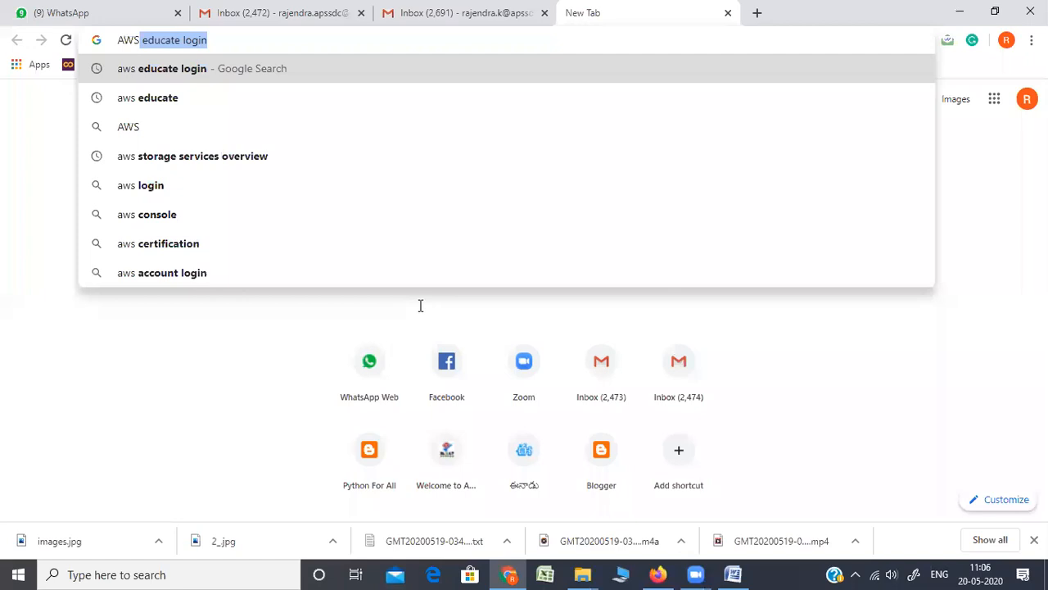
key(Return)
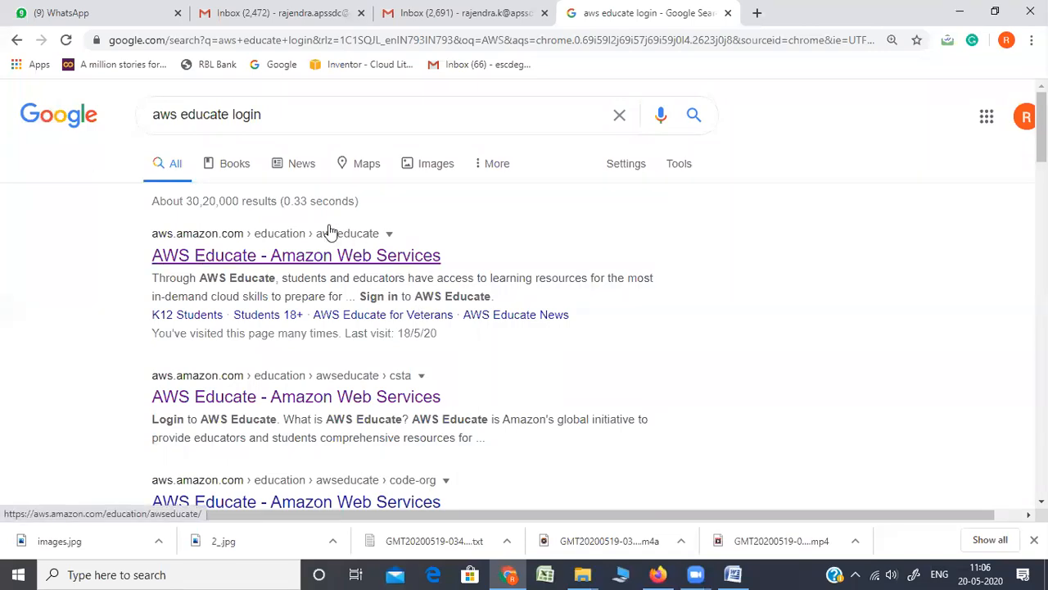
click(255, 259)
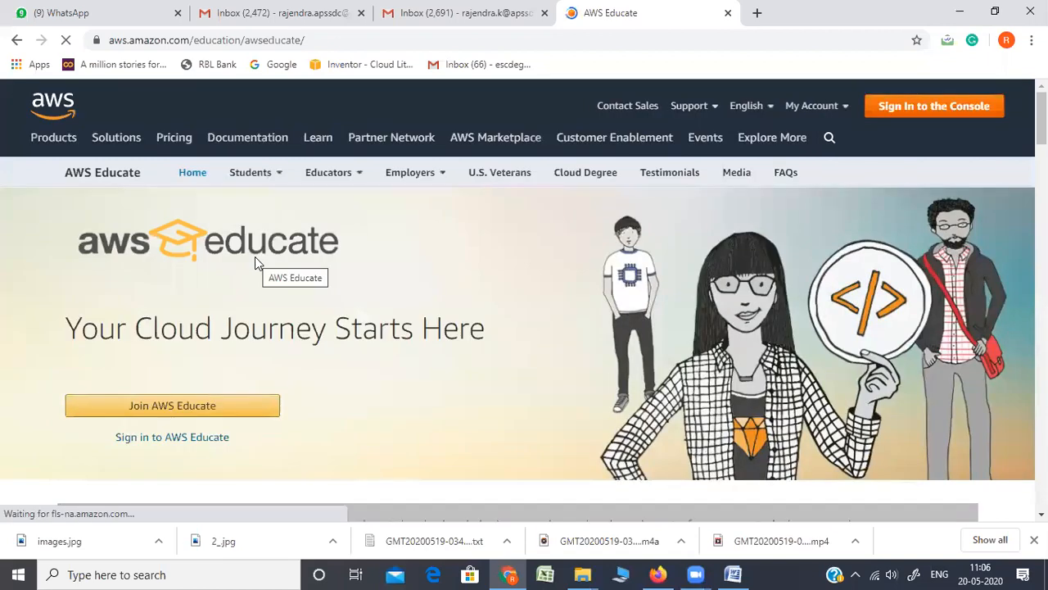
Sign in to AWS Educate with the prefilled account e-mail and password
click(195, 446)
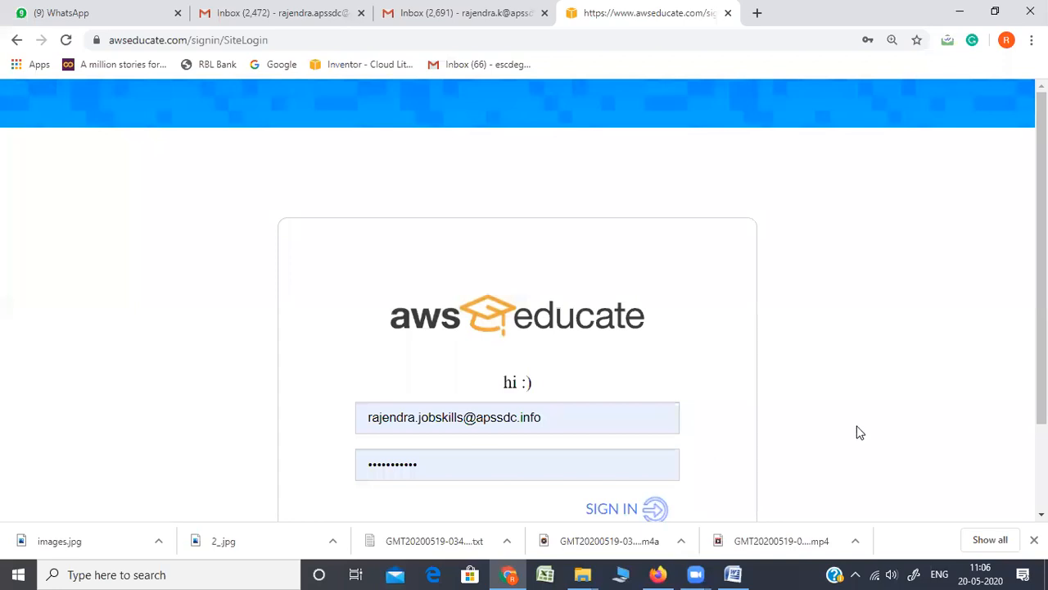
drag(1042, 258, 1042, 312)
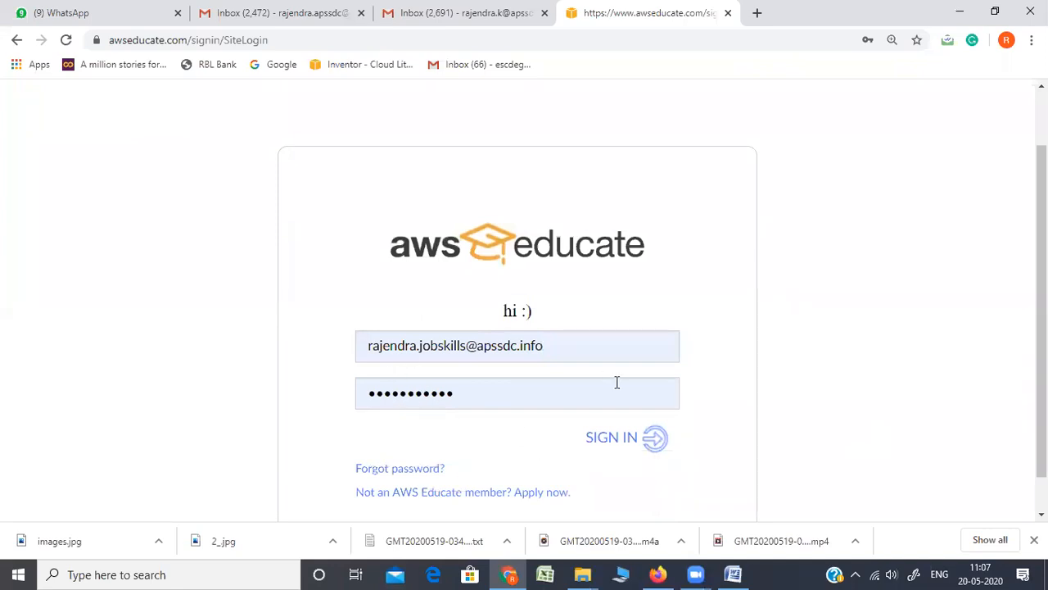
click(657, 439)
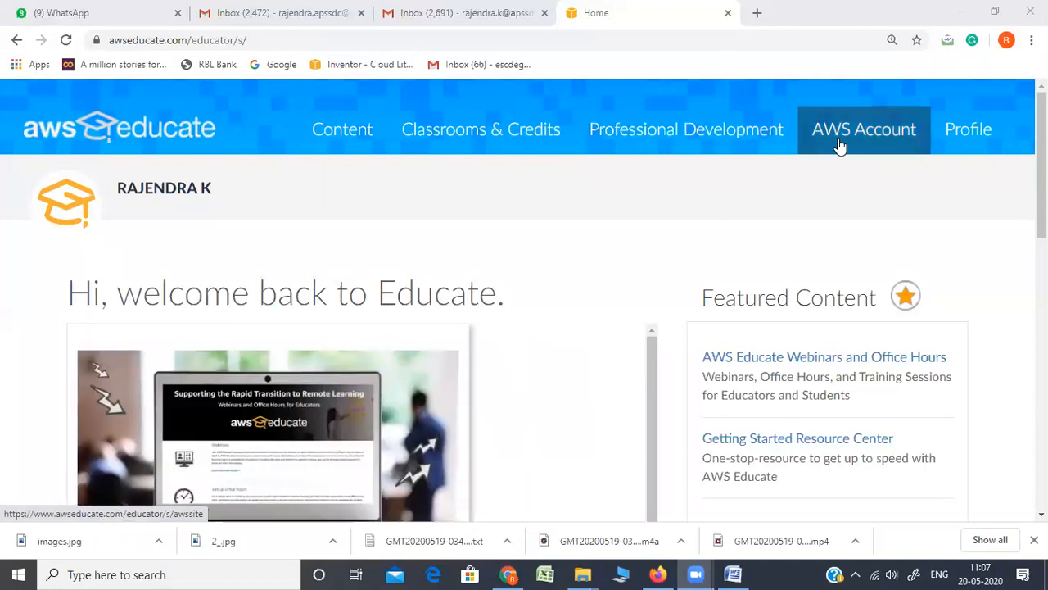
Open the AWS Management Console from the AWS Educate Starter Account by way of its Vocareum workbench
click(840, 145)
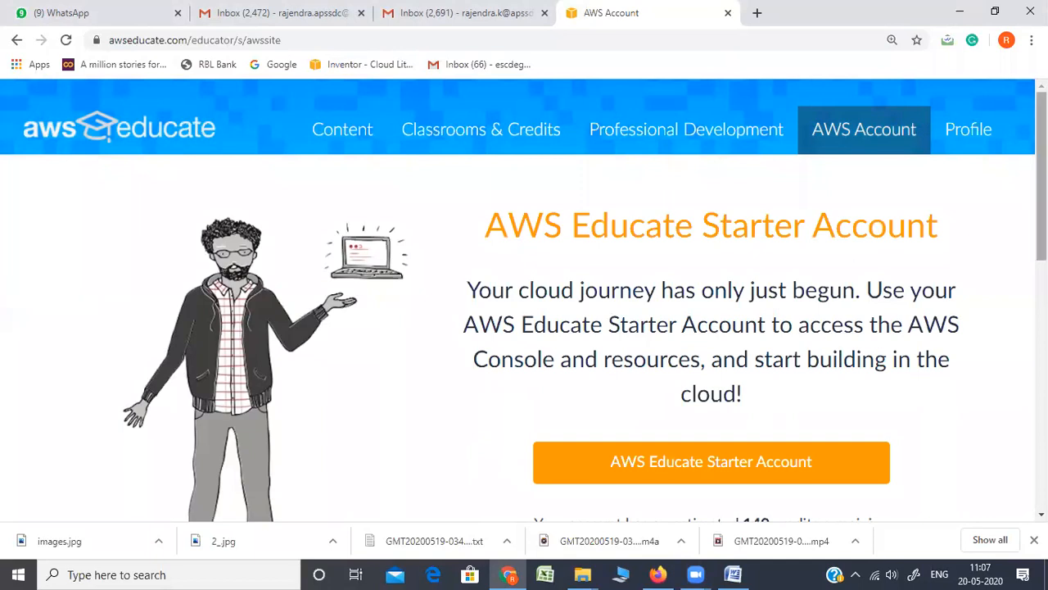
scroll(1042, 188, down, 1)
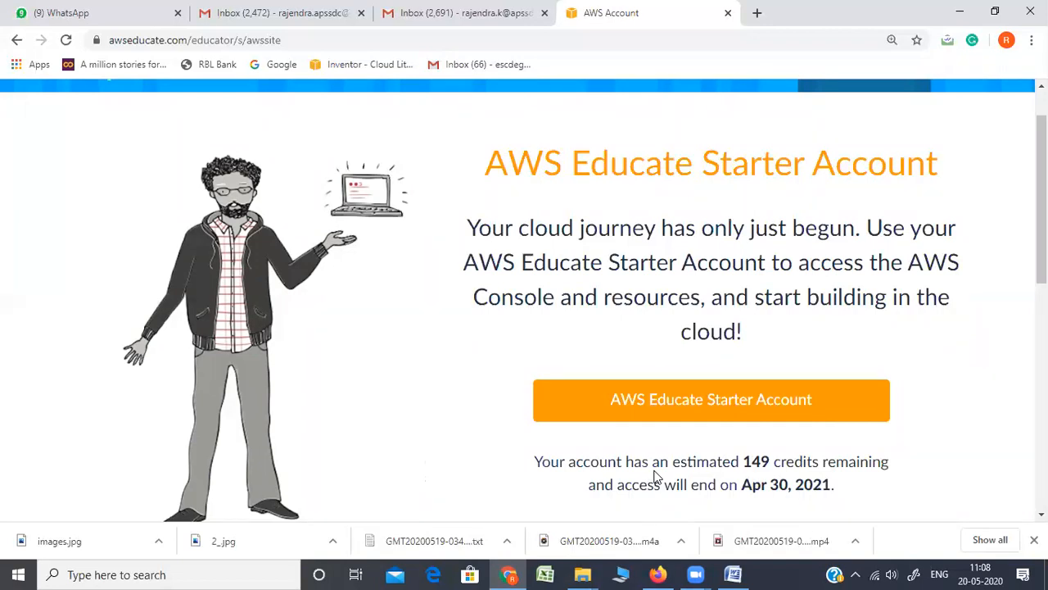
click(694, 416)
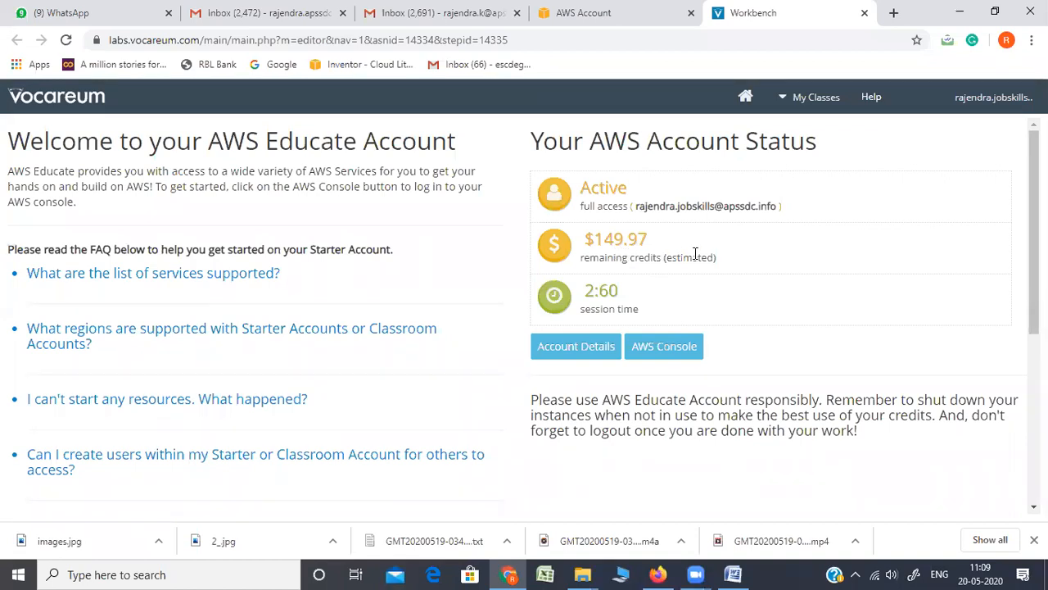
click(670, 354)
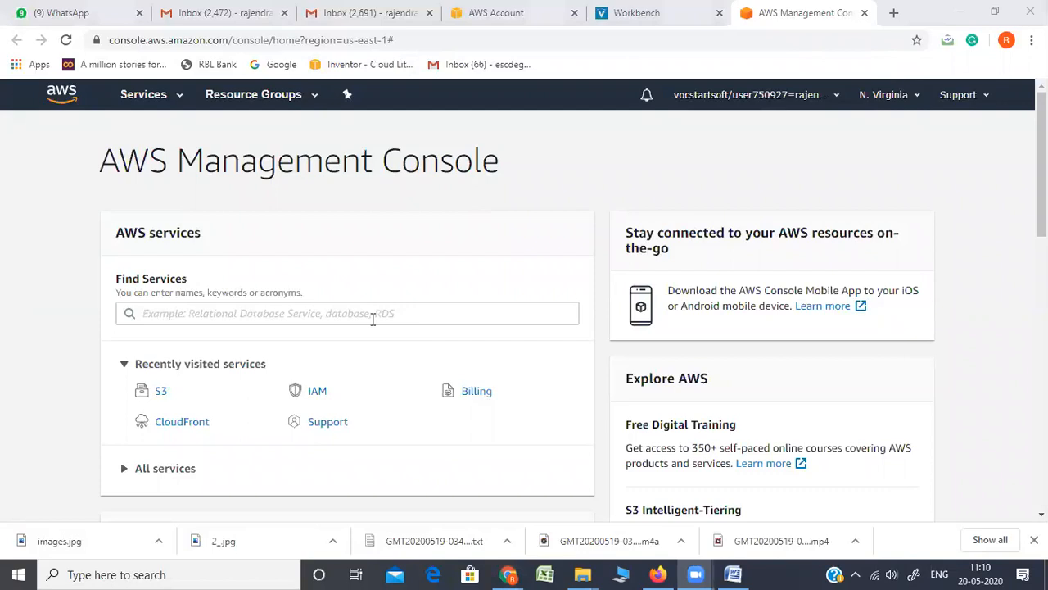
Find the S3 service in the AWS Management Console and open it
click(25, 321)
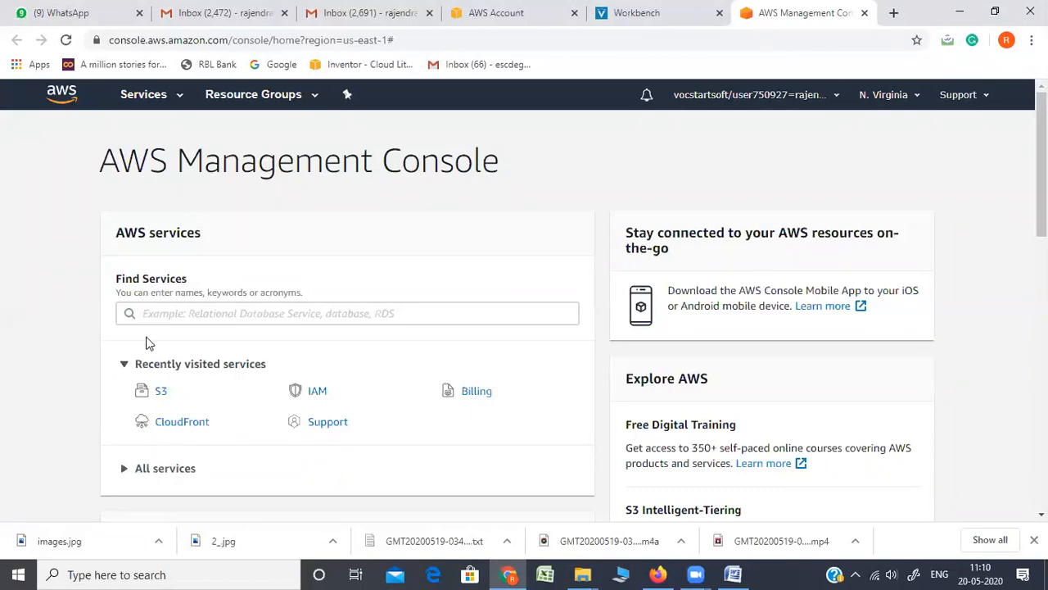
click(160, 316)
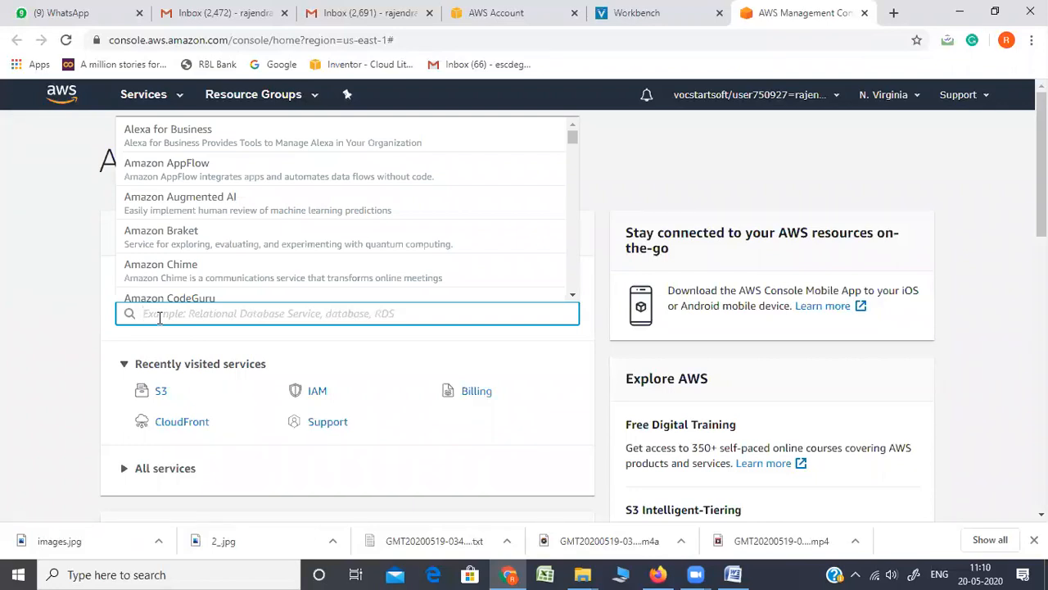
text(s3)
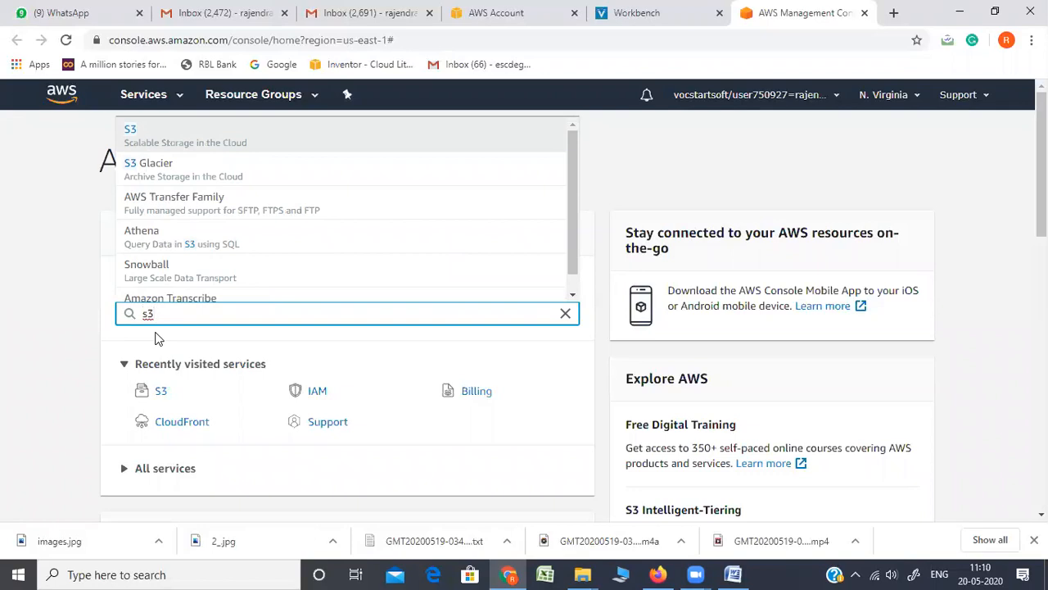
key(Return)
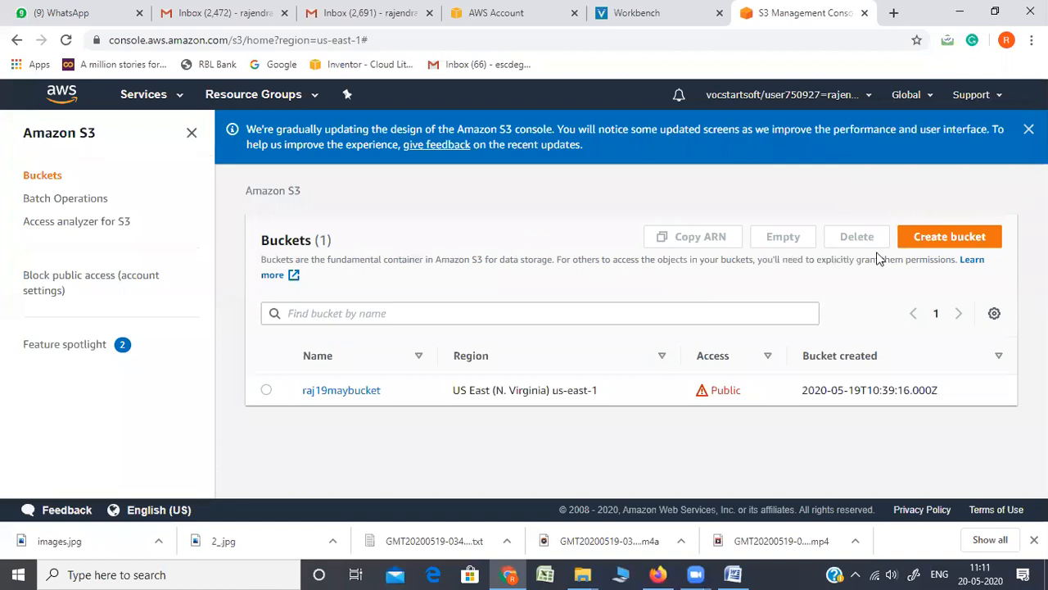
Start creating a new S3 bucket and name it with the owner's first name followed by 20may2020
click(949, 237)
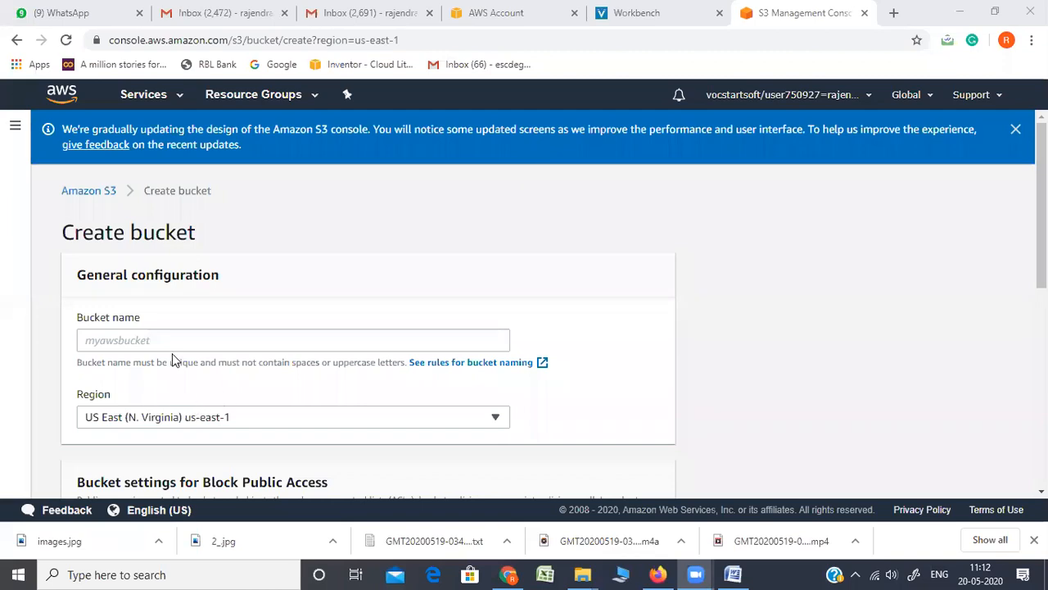
click(230, 309)
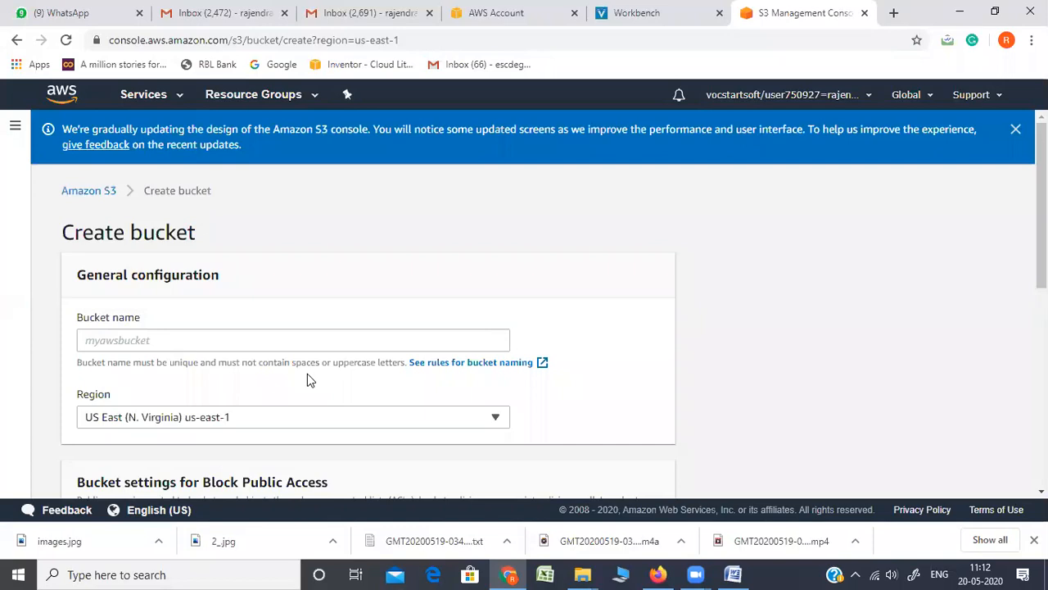
click(218, 338)
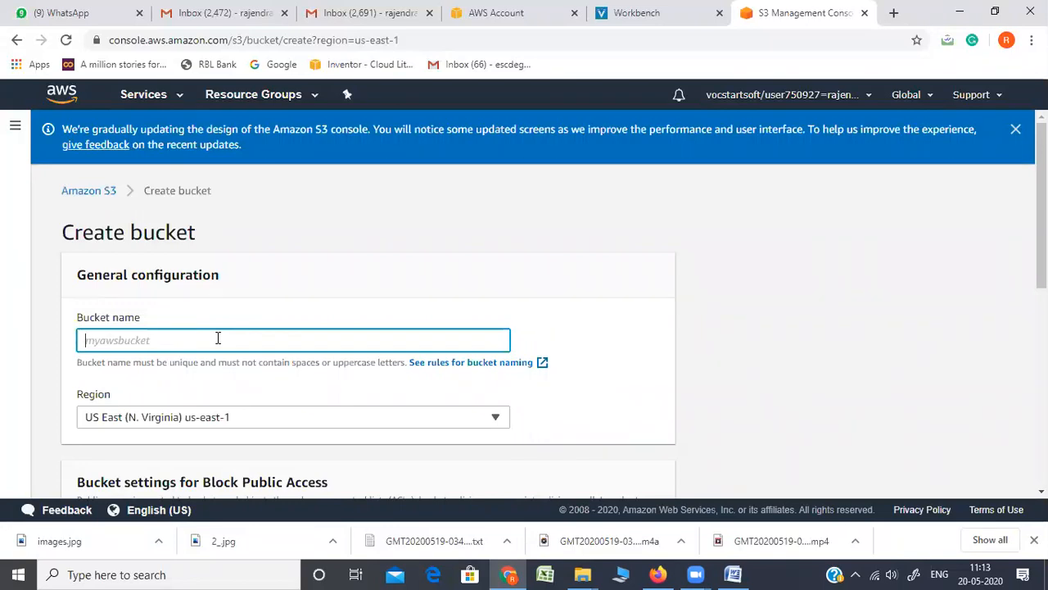
text(rajendra20may2020)
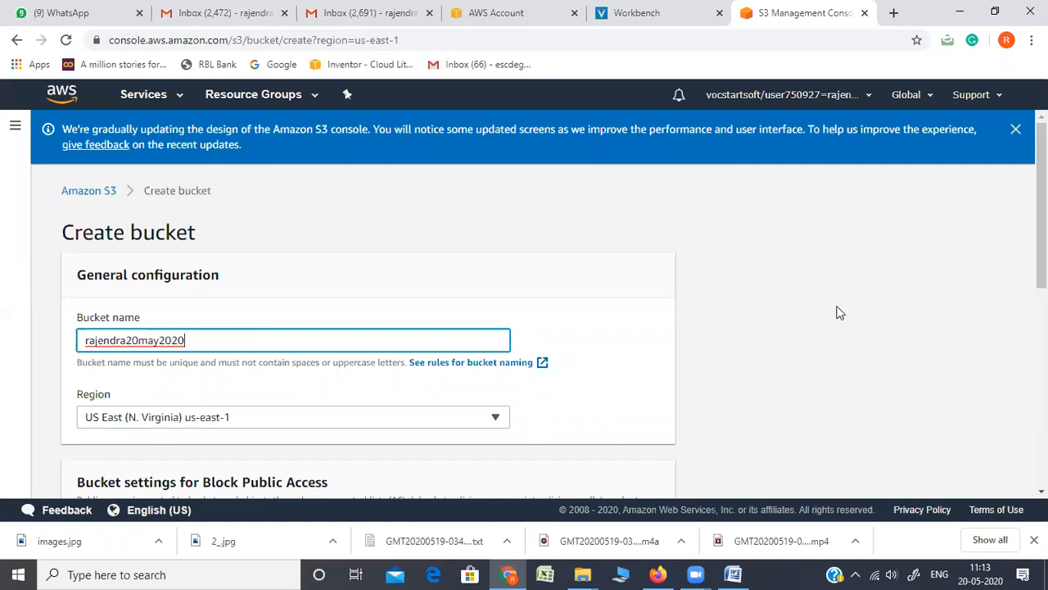
Turn off Block all public access in the new bucket's settings
scroll(532, 316, down, 2)
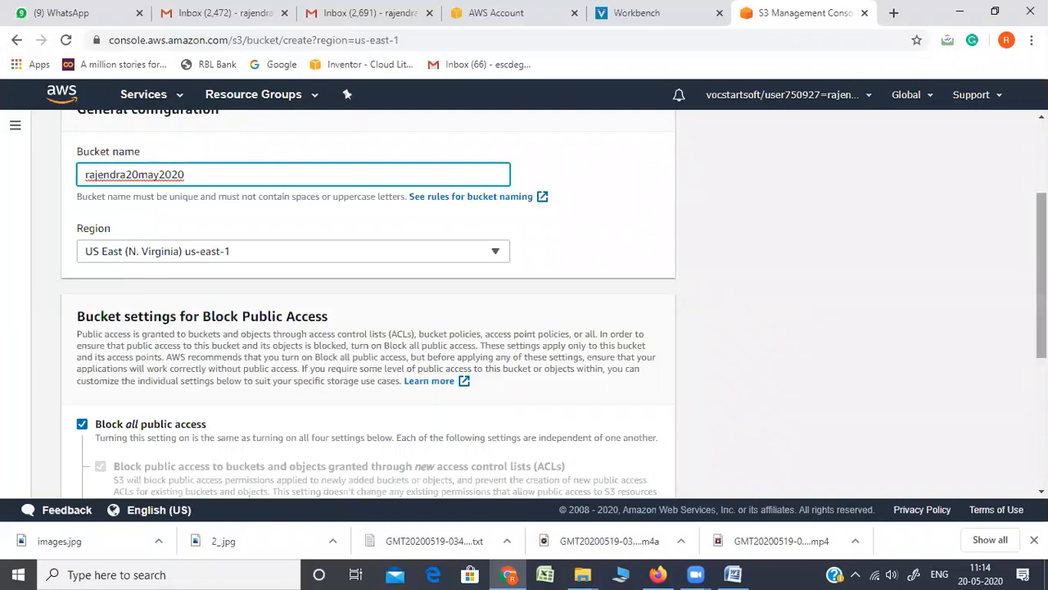
scroll(525, 312, down, 1)
mouse_move(1041, 315)
mouse_down()
mouse_move(1041, 284)
mouse_move(1042, 307)
mouse_up()
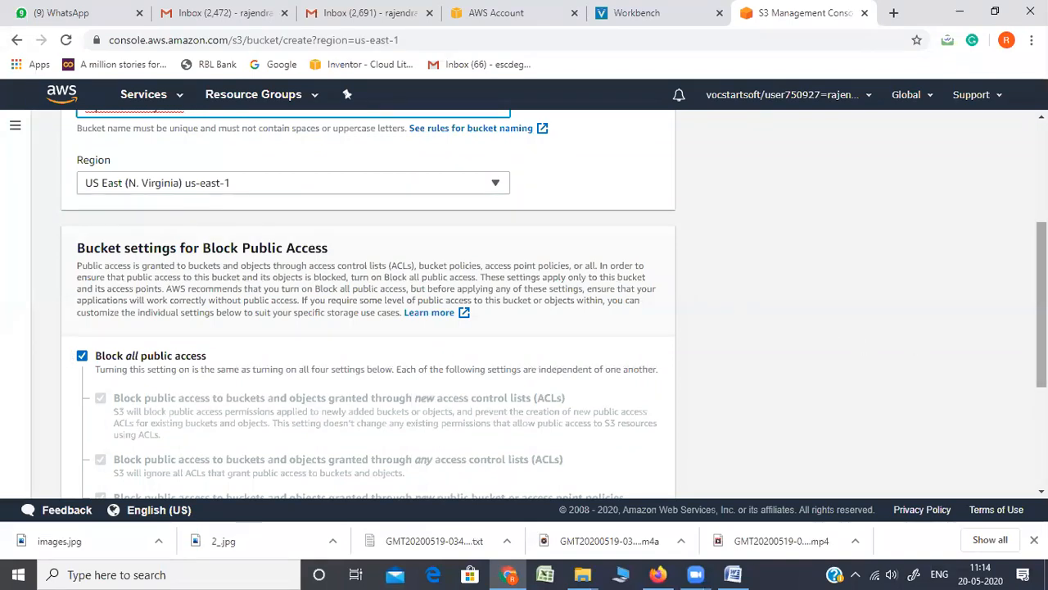
scroll(1041, 311, down, 2)
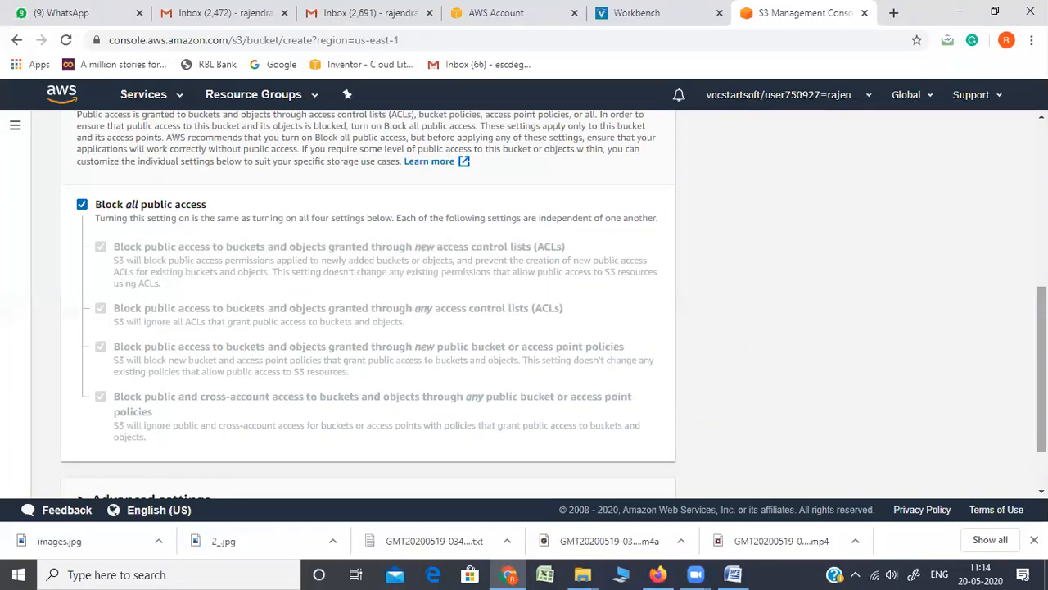
click(82, 207)
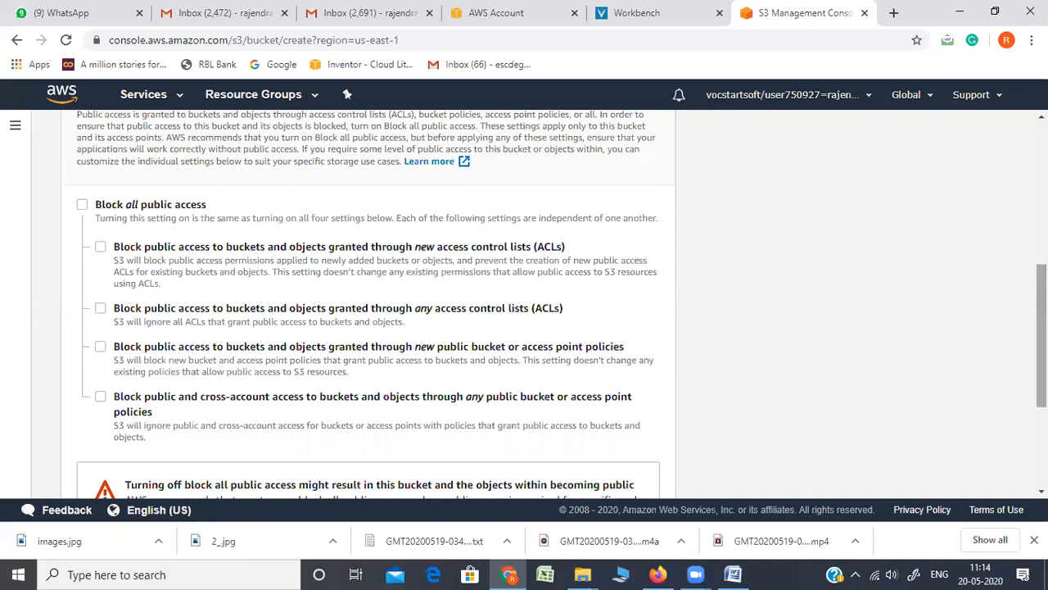
Acknowledge that the bucket and its objects might become public, and create the bucket
scroll(1040, 336, down, 2)
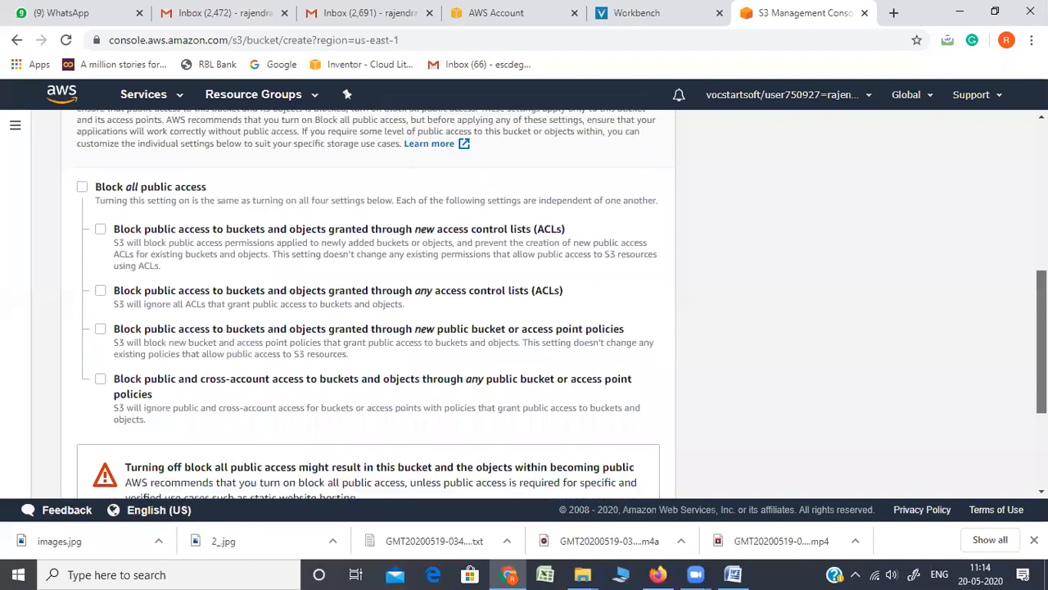
scroll(1041, 336, down, 3)
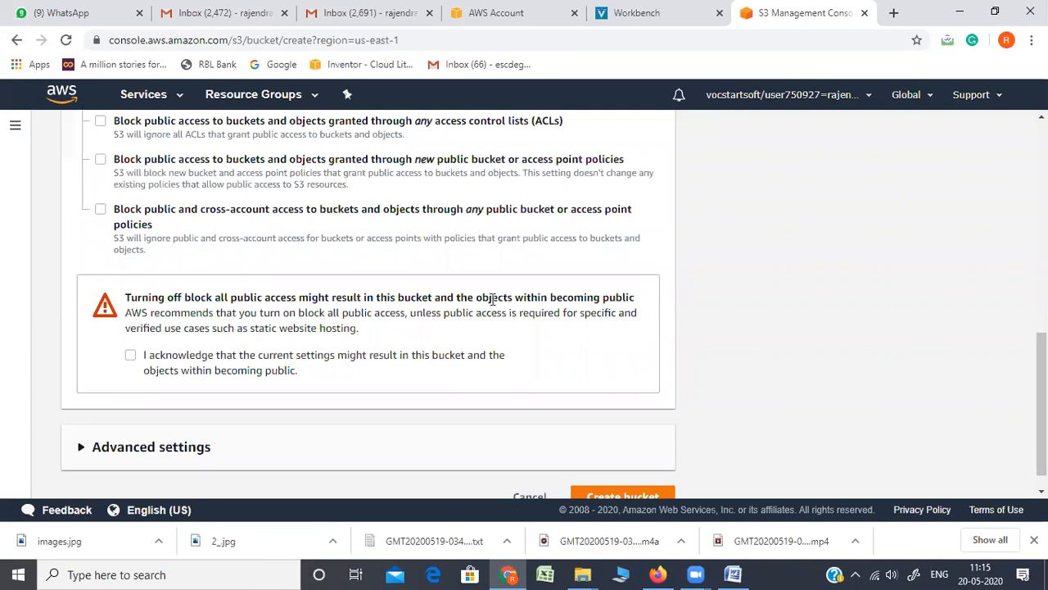
drag(476, 297, 514, 299)
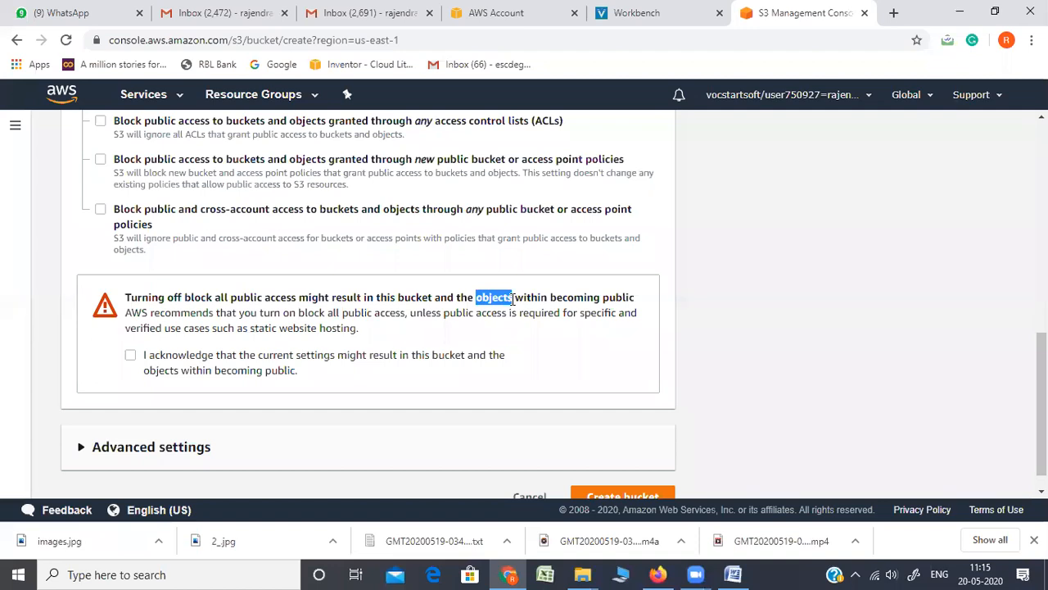
click(129, 358)
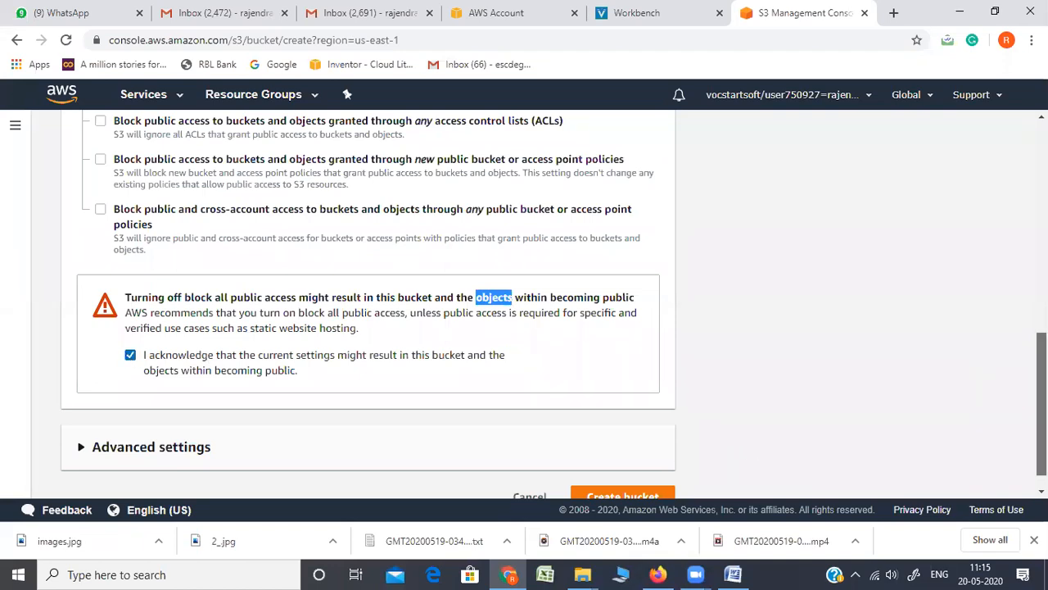
scroll(1042, 369, down, 1)
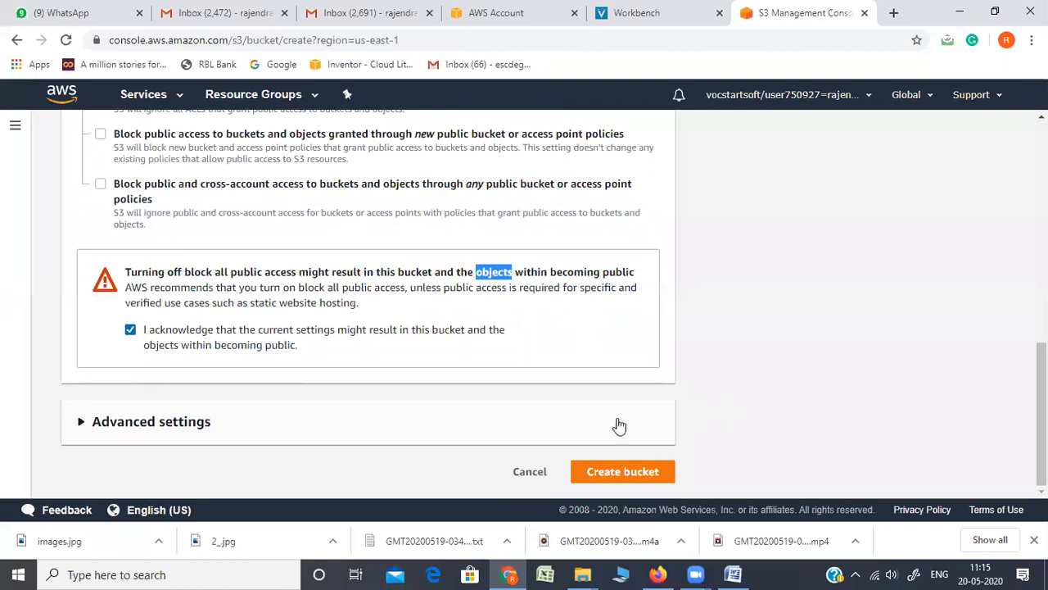
click(642, 475)
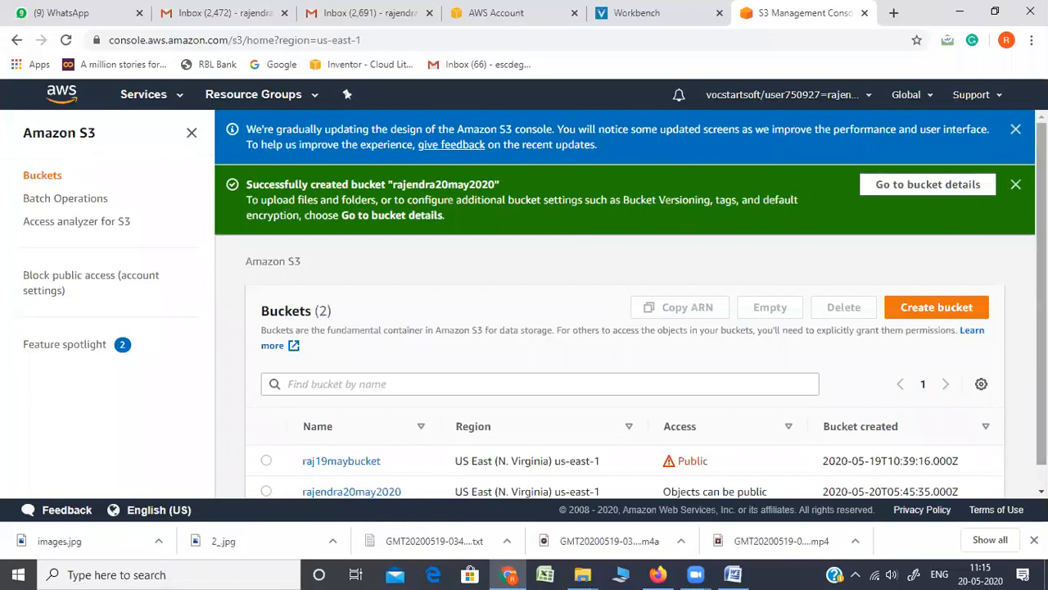
Open the newly created 20may2020 bucket from the bucket list
scroll(632, 307, down, 1)
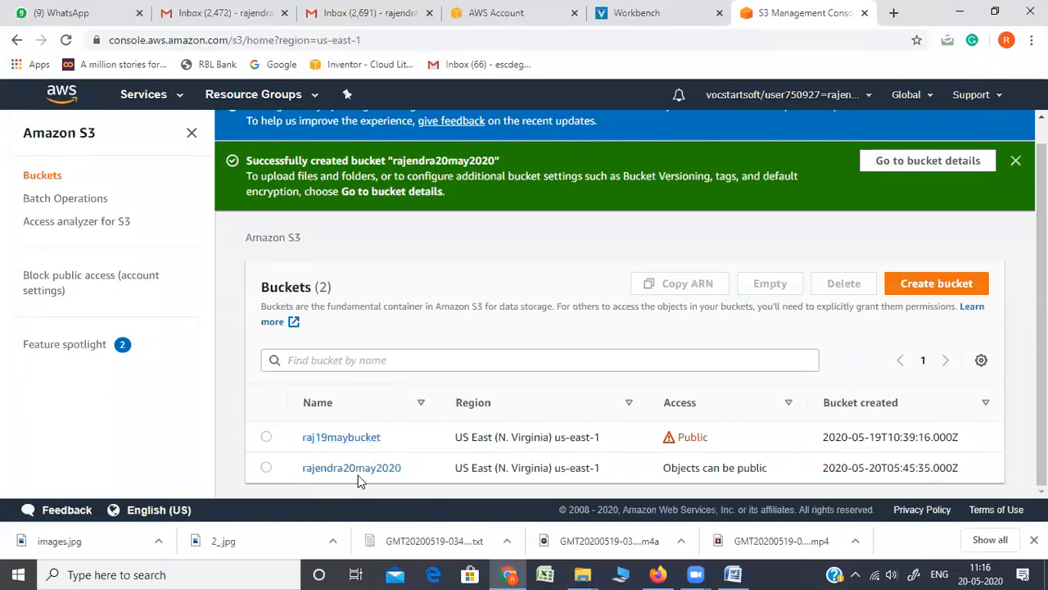
click(266, 468)
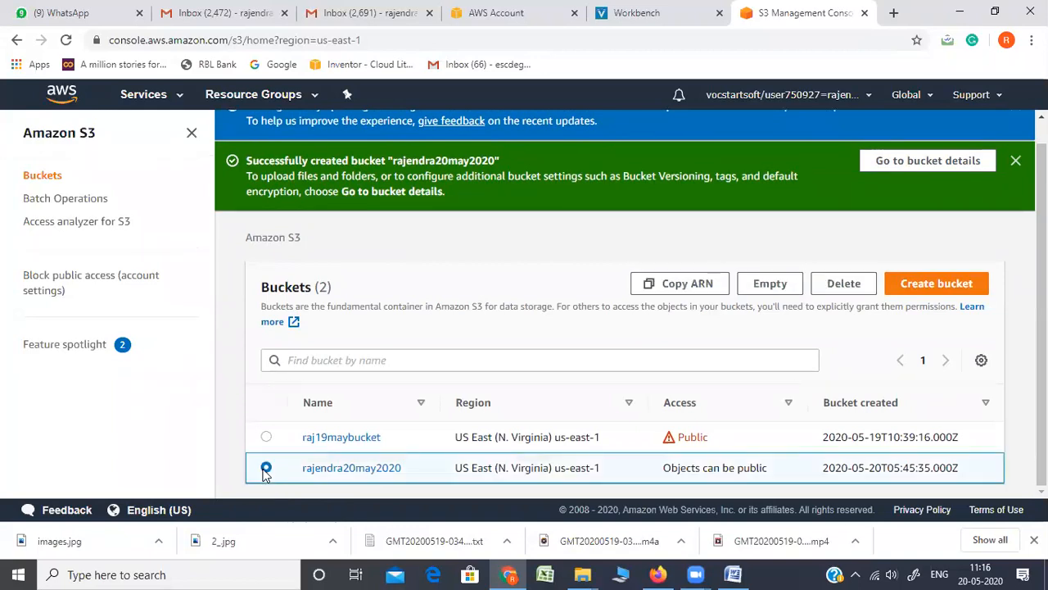
click(358, 472)
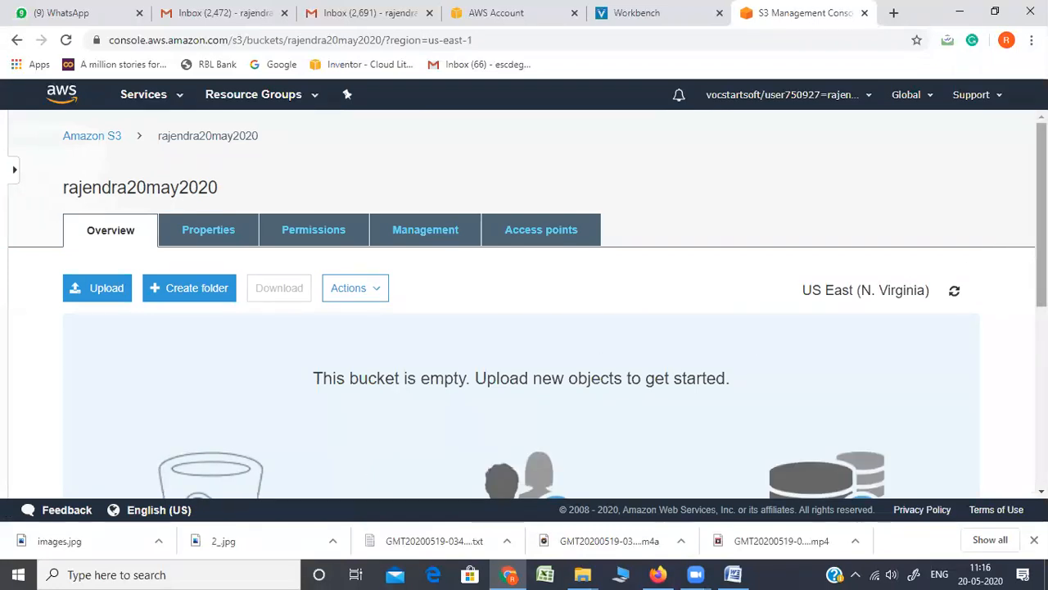
Start an upload to the bucket and open the Desktop's temp folder in File Explorer
drag(1041, 215, 1040, 294)
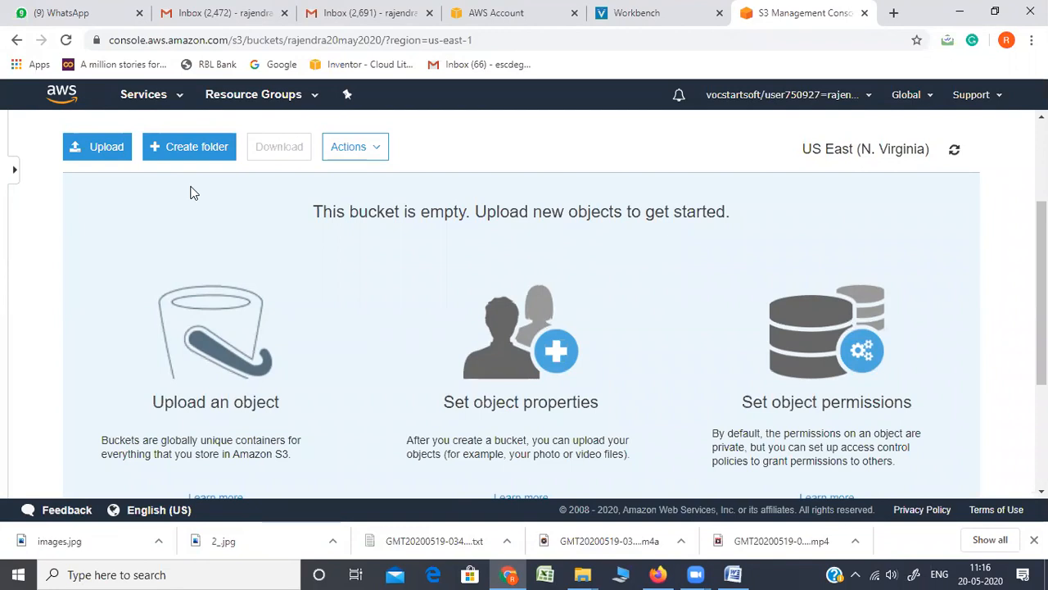
click(103, 154)
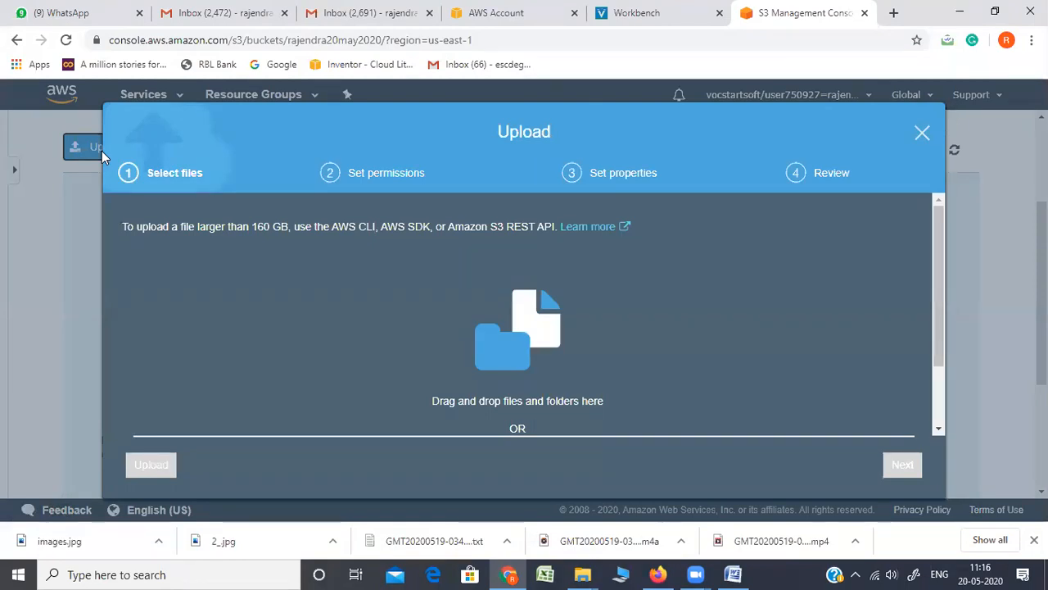
mouse_move(591, 570)
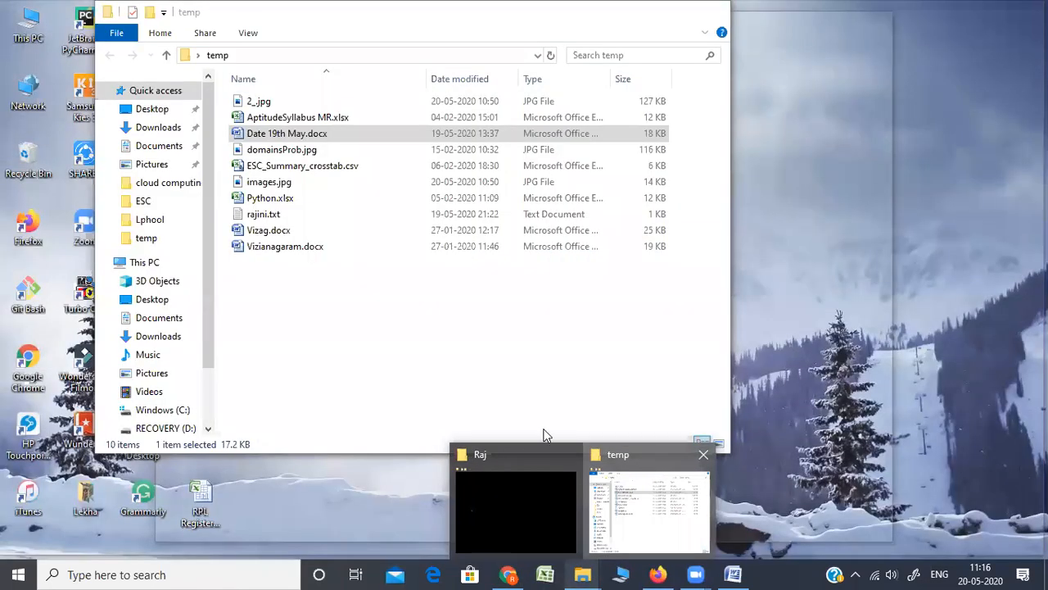
click(635, 520)
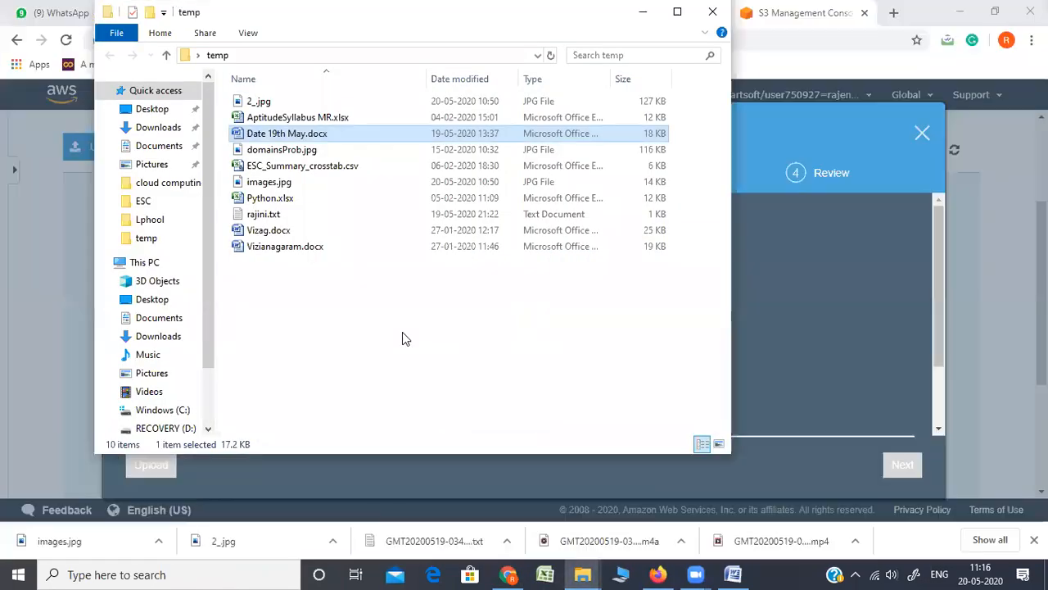
click(149, 111)
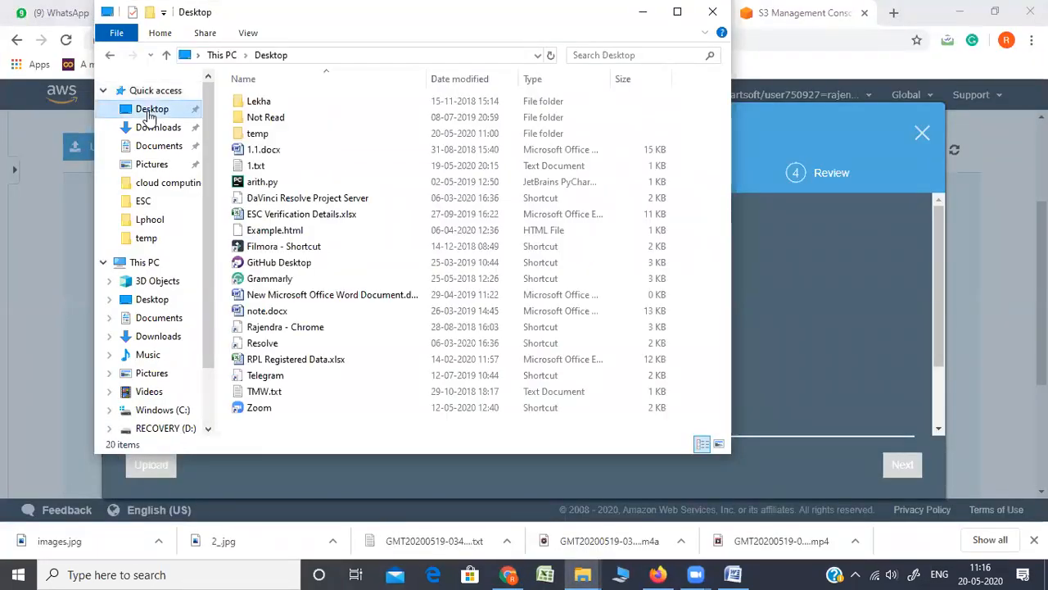
double_click(260, 134)
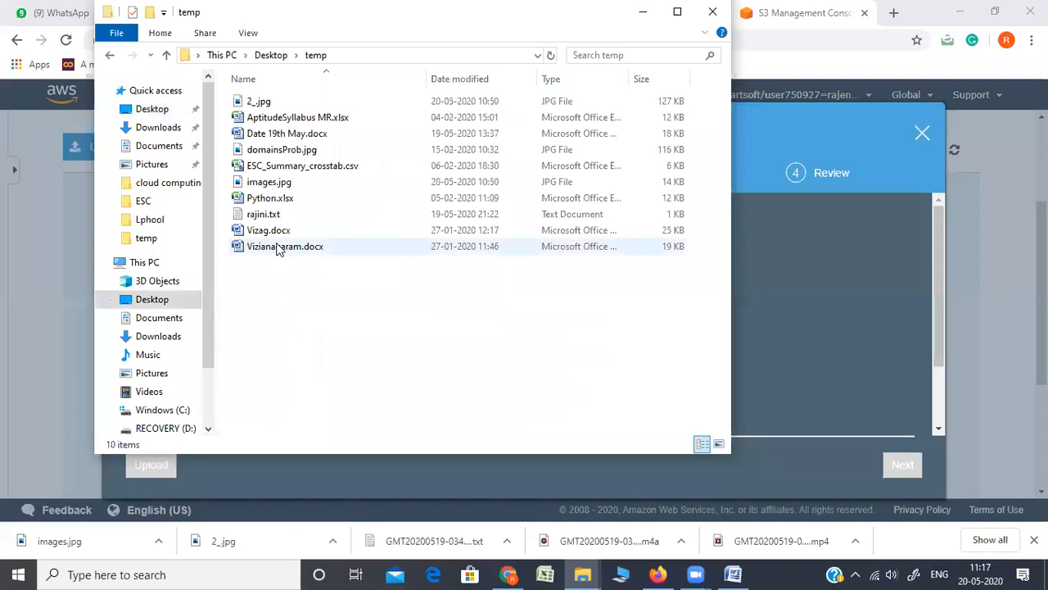
Add 2_.jpg from the temp folder to the pending upload and upload it to the bucket
click(258, 101)
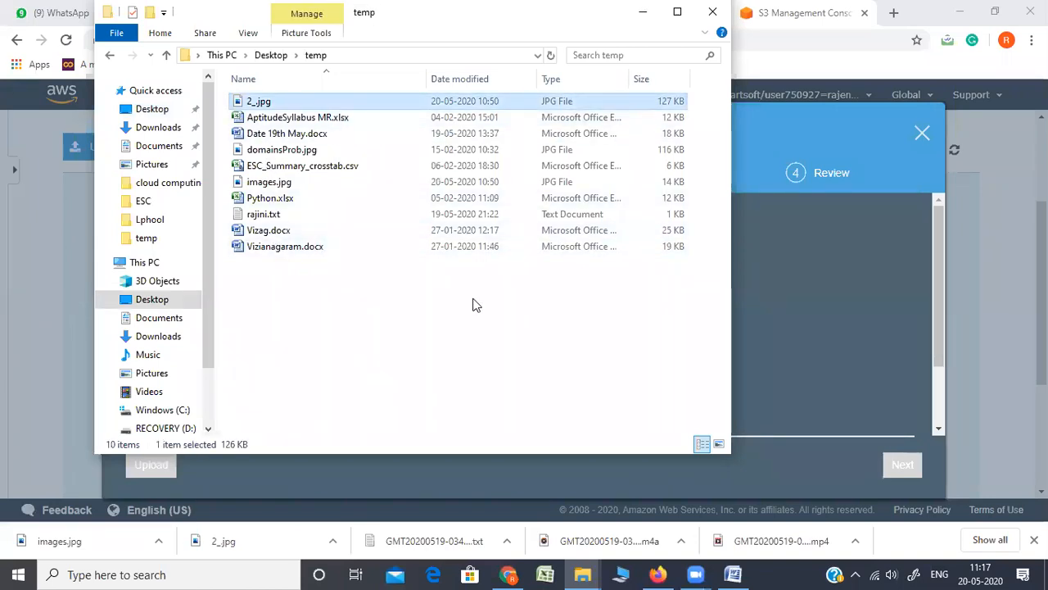
drag(271, 100, 820, 362)
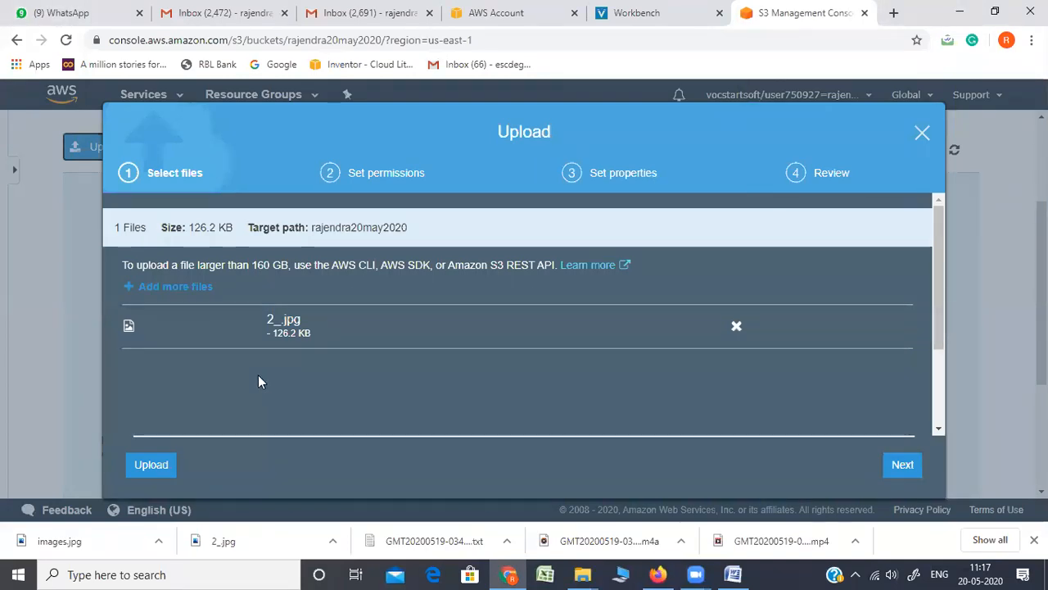
click(151, 464)
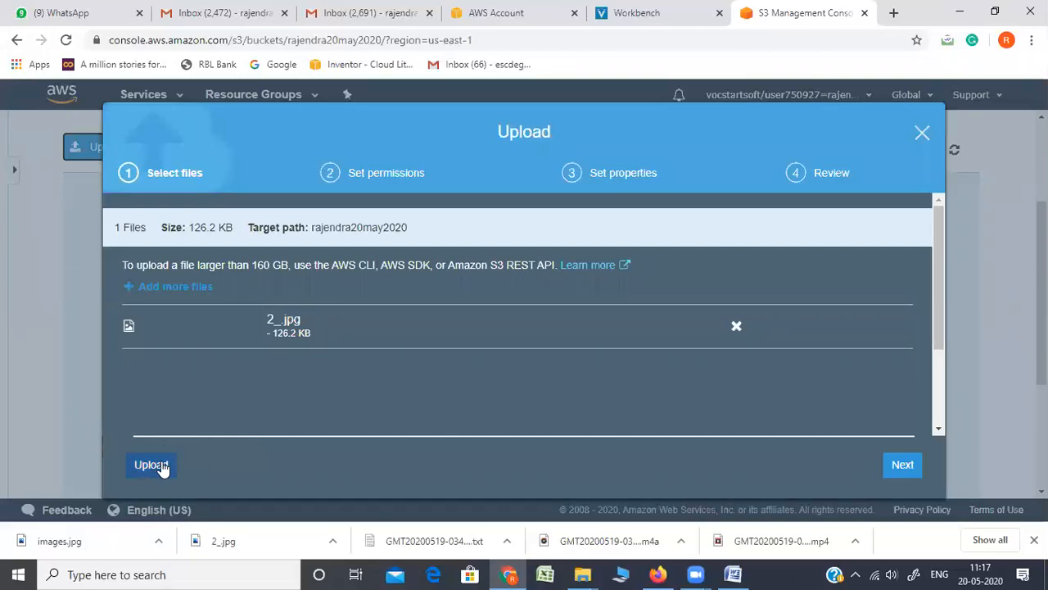
click(152, 464)
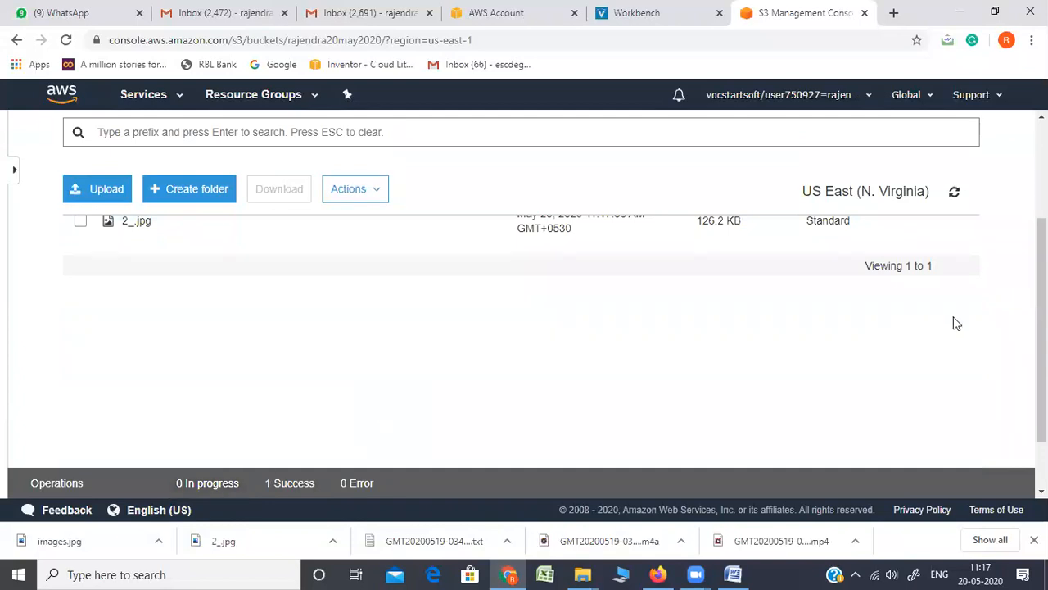
Make the uploaded 2_.jpg object public
scroll(754, 292, up, 3)
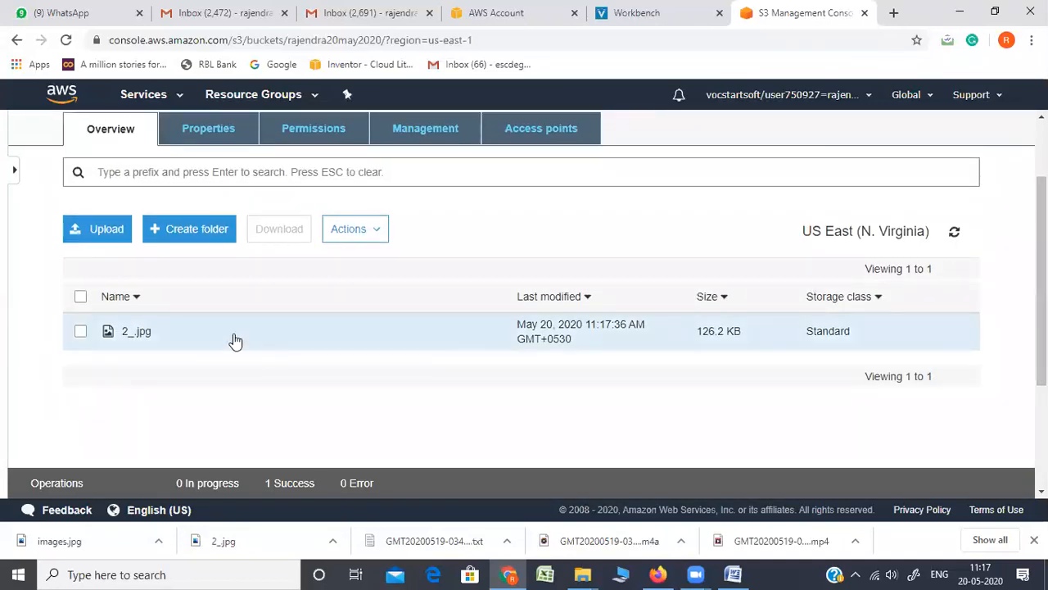
click(79, 332)
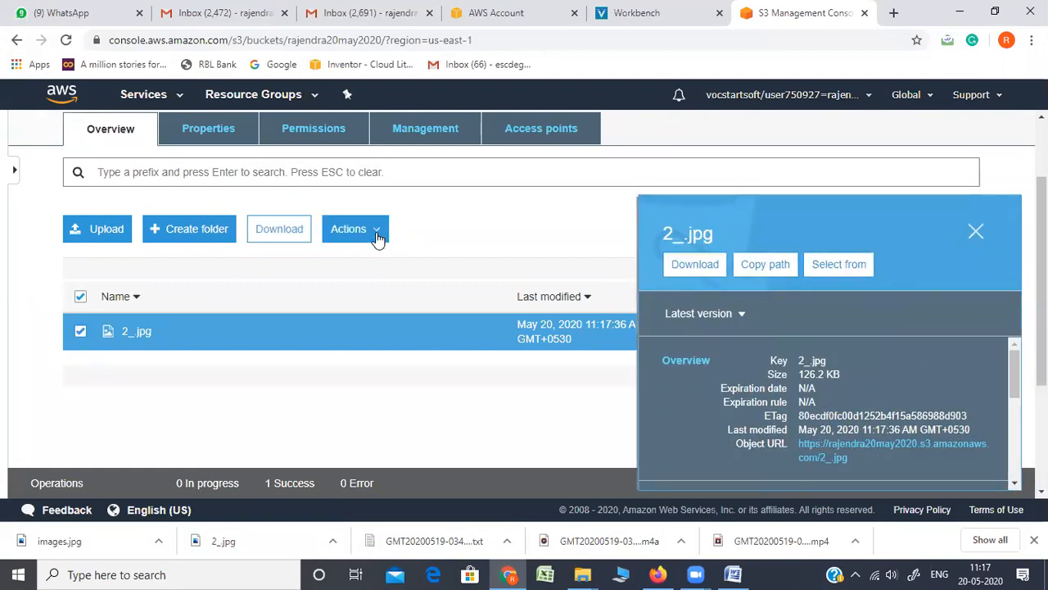
click(378, 238)
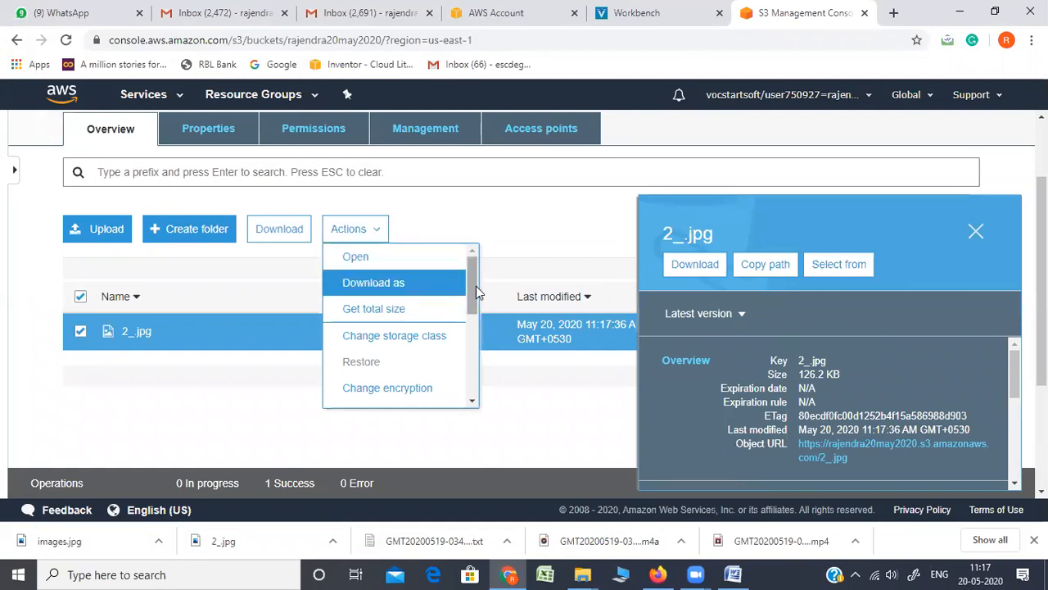
drag(474, 286, 476, 333)
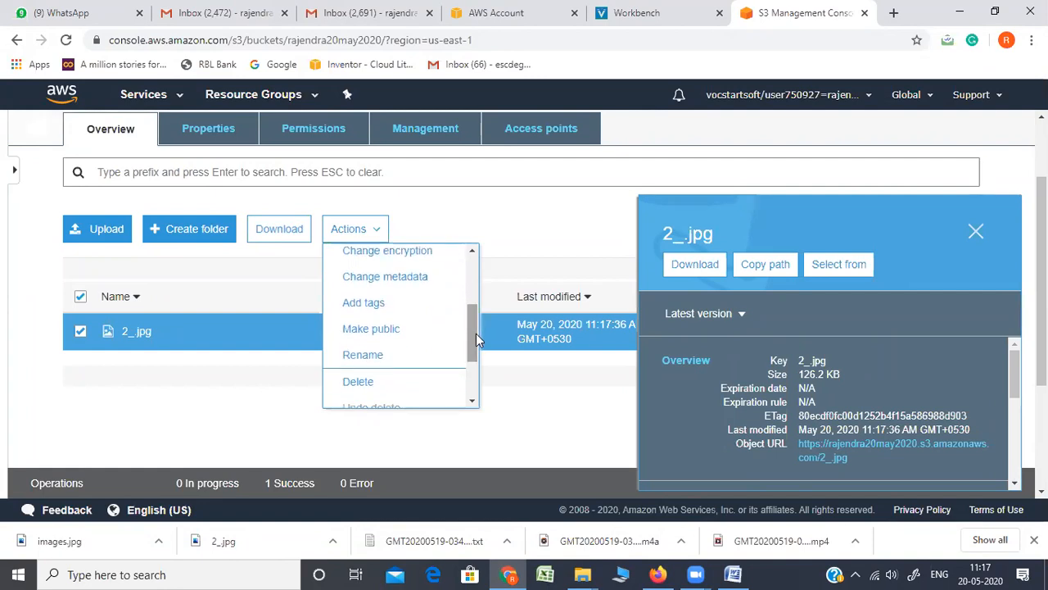
click(379, 330)
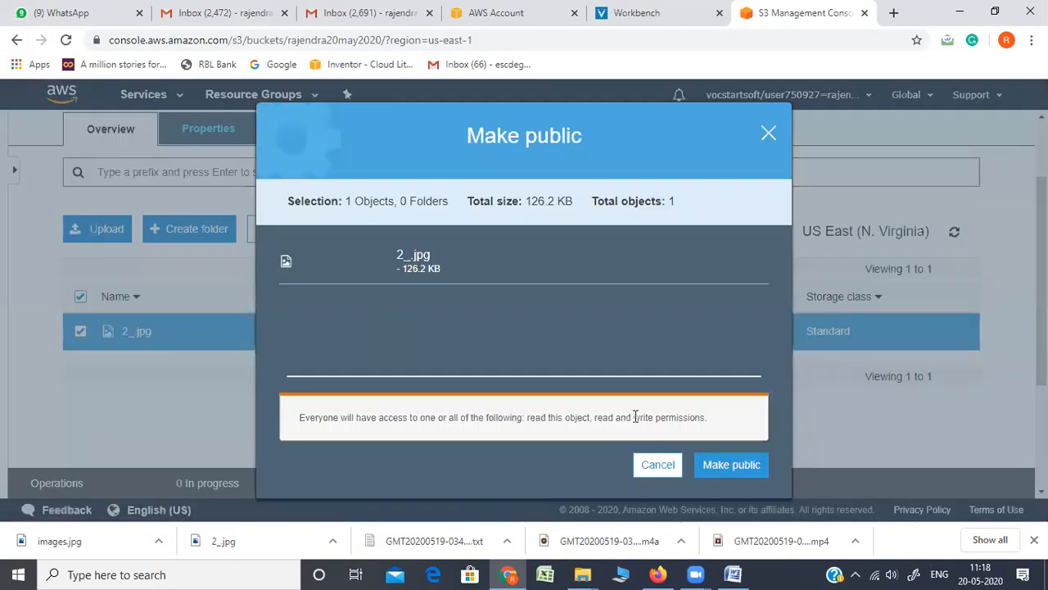
click(732, 464)
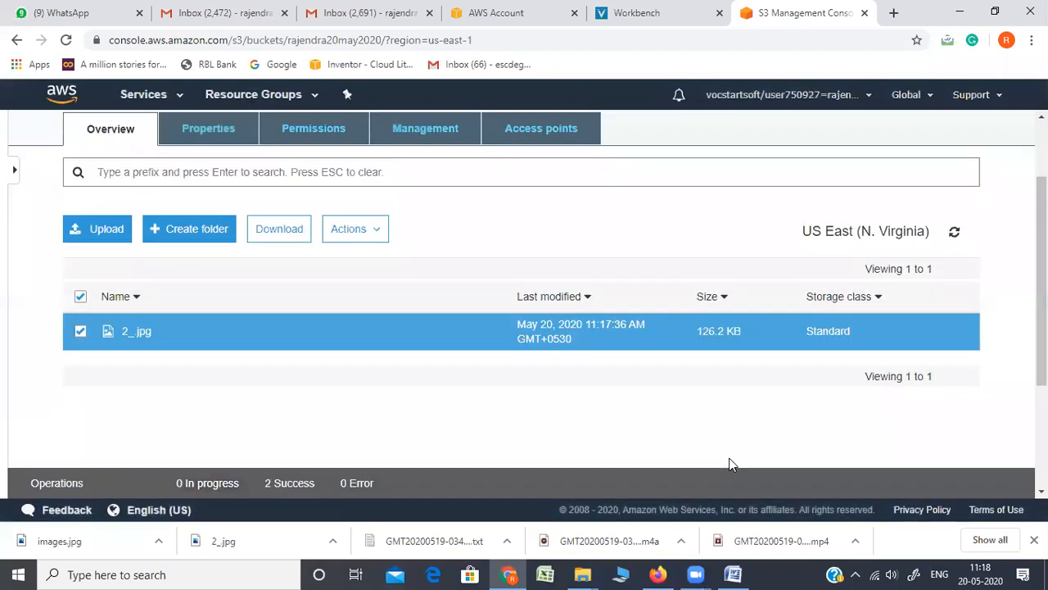
Open the details of the 2_.jpg object and copy its Object URL
mouse_move(1040, 281)
mouse_down()
mouse_move(1040, 360)
mouse_move(1041, 271)
mouse_up()
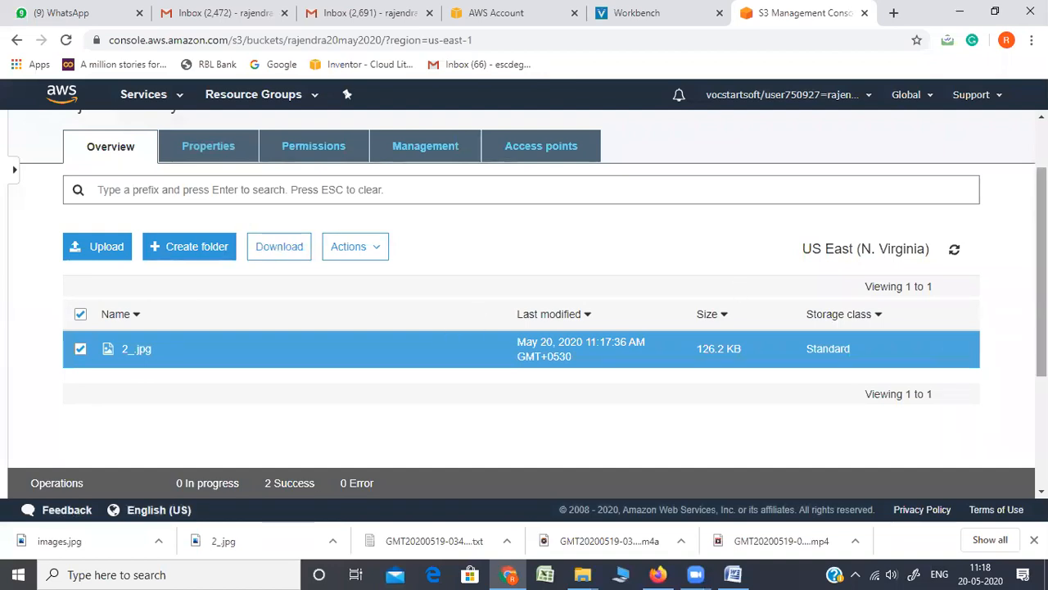
scroll(1041, 246, up, 1)
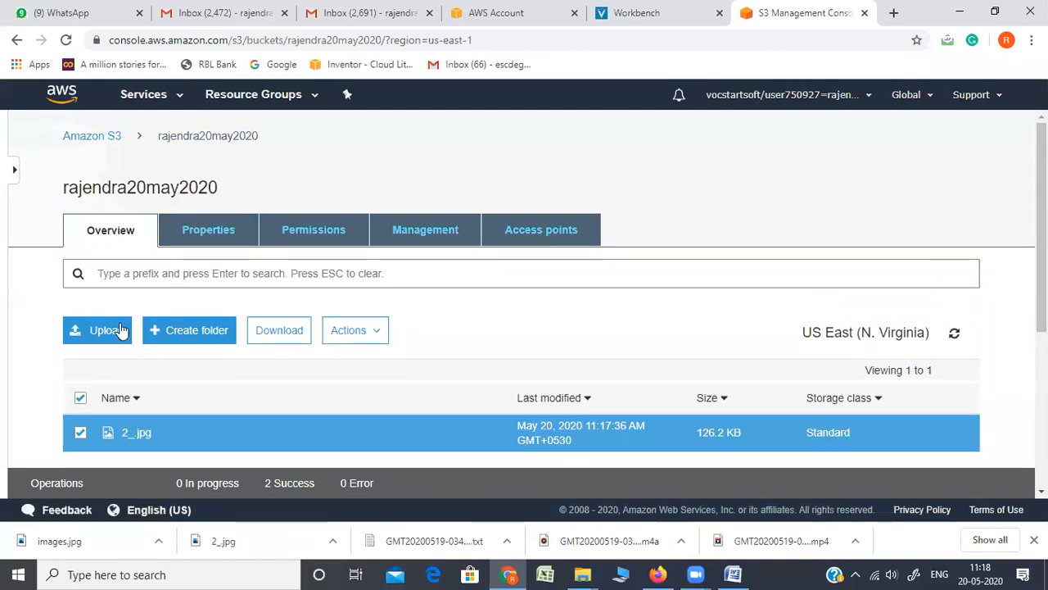
click(132, 433)
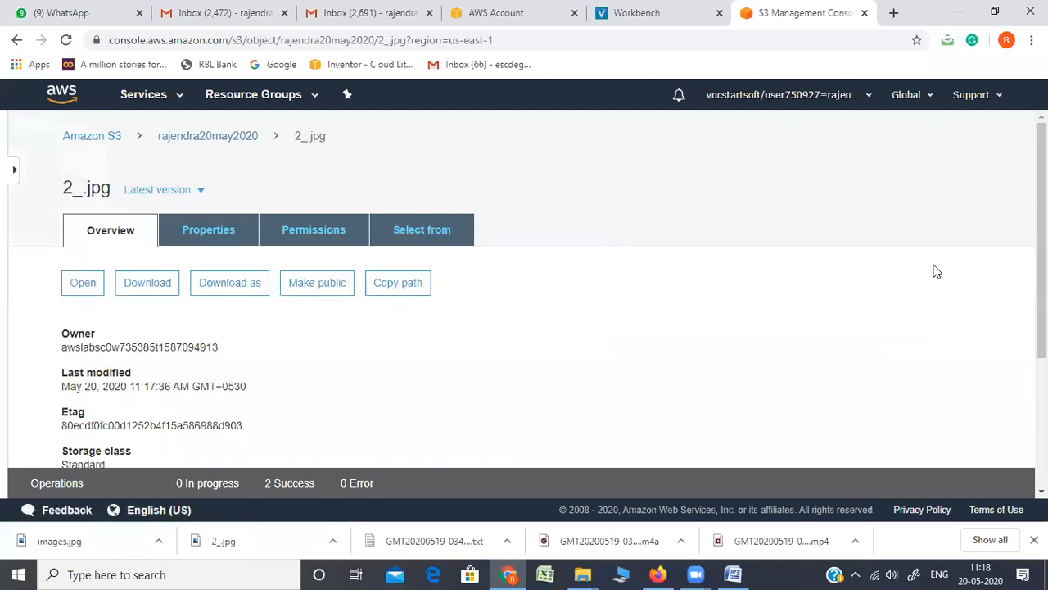
drag(1042, 257, 1042, 383)
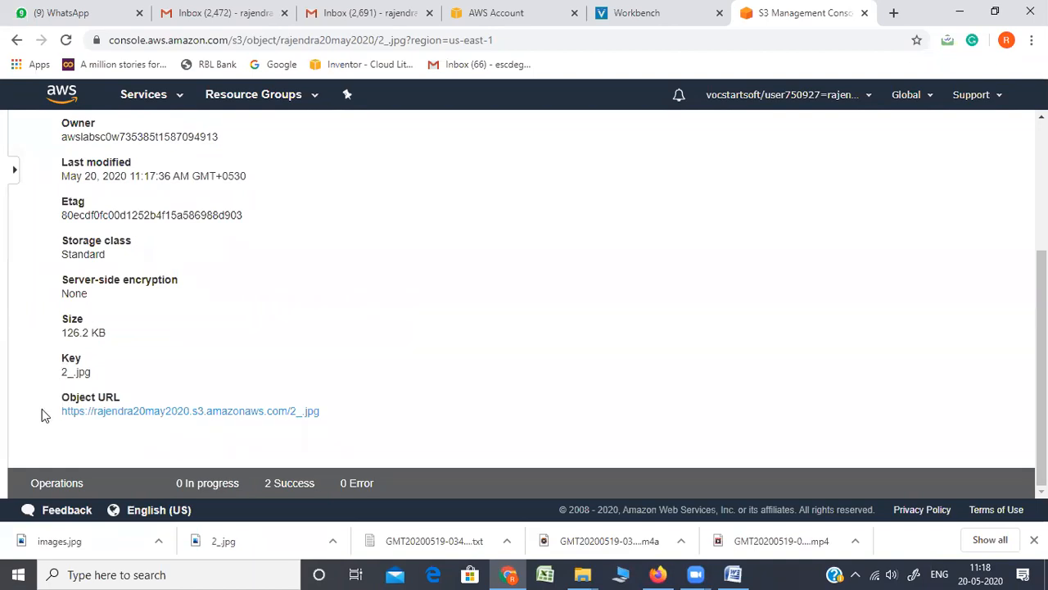
drag(60, 412, 339, 426)
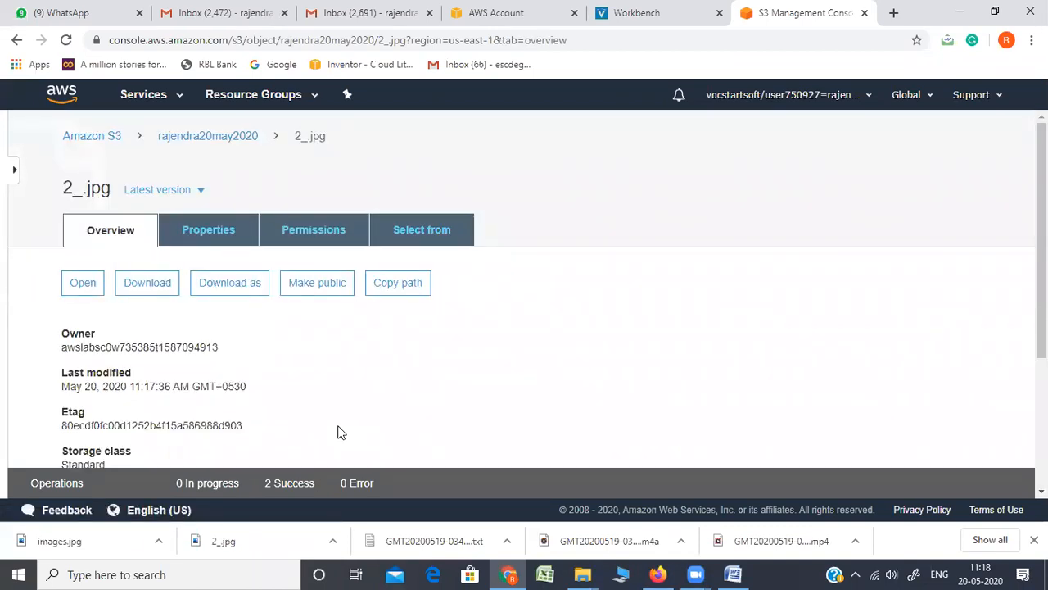
scroll(1040, 246, down, 1)
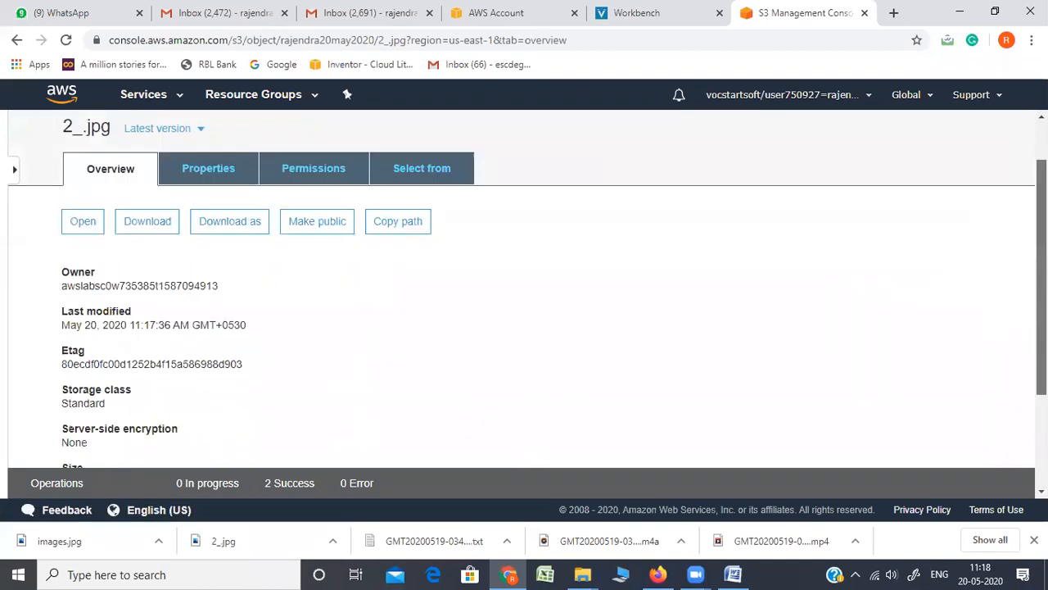
scroll(1040, 246, down, 2)
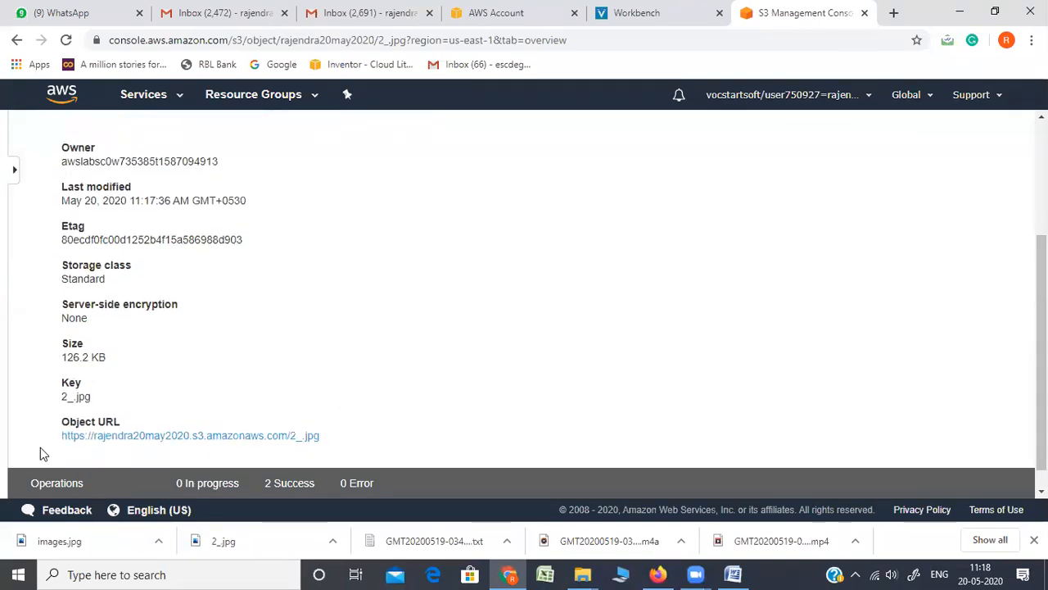
drag(62, 435, 346, 443)
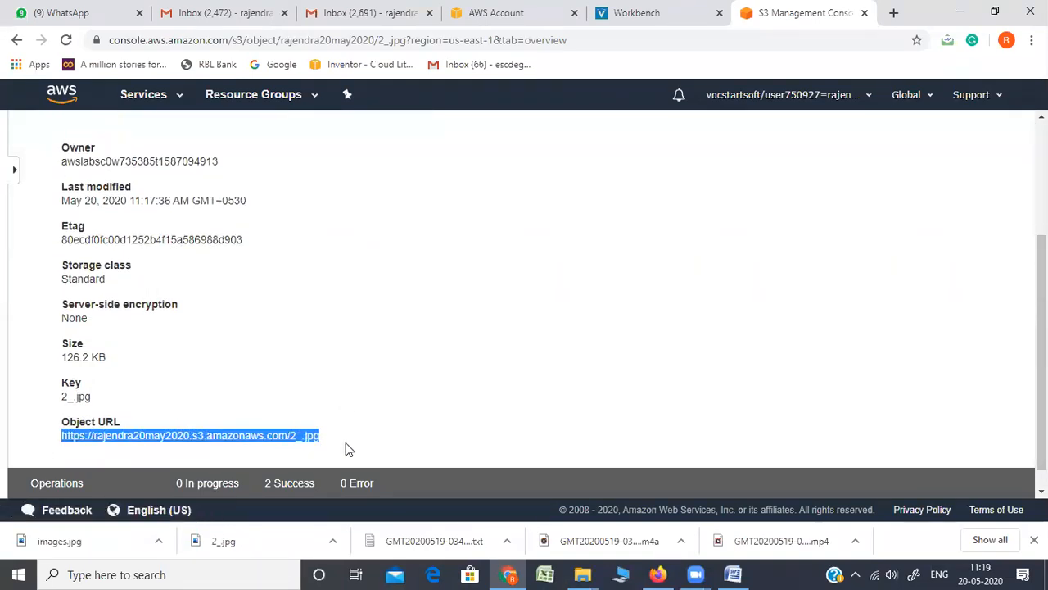
right_click(277, 438)
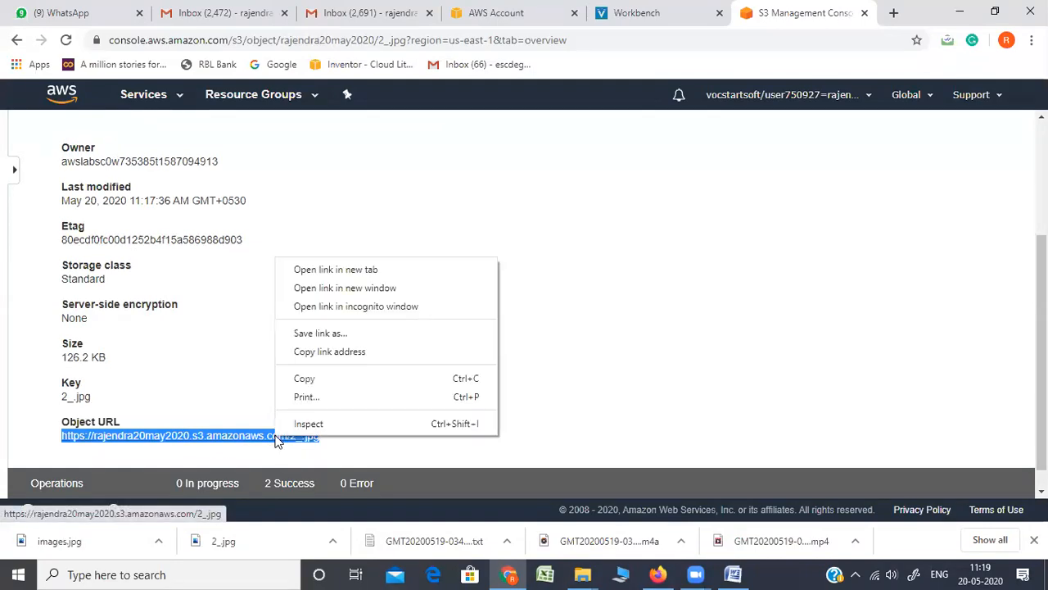
click(305, 379)
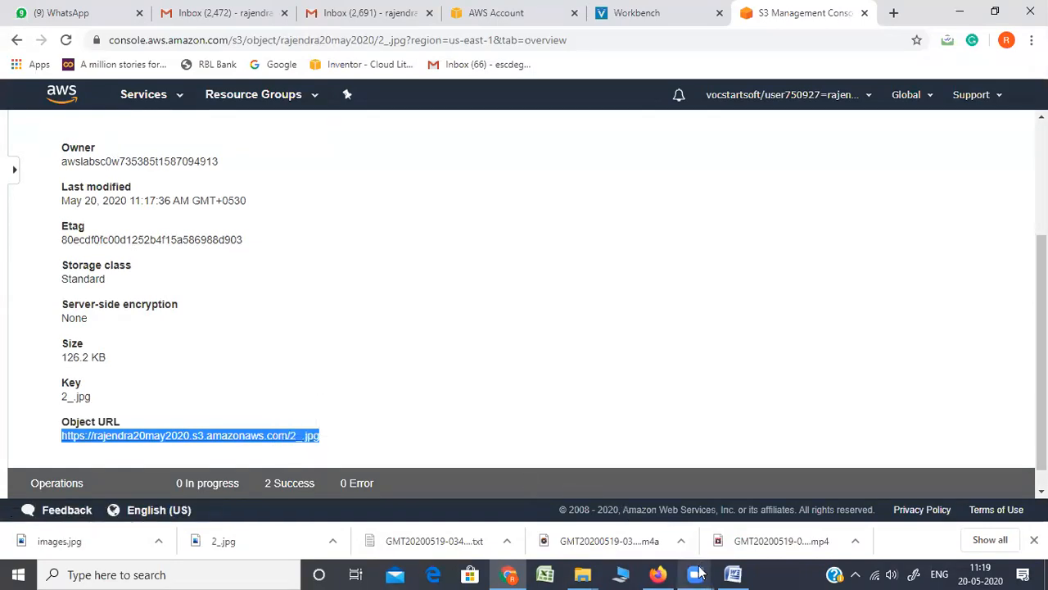
Switch to the Zoom meeting, return to the browser and open the Object URL of 2_.jpg
mouse_move(699, 571)
click(701, 489)
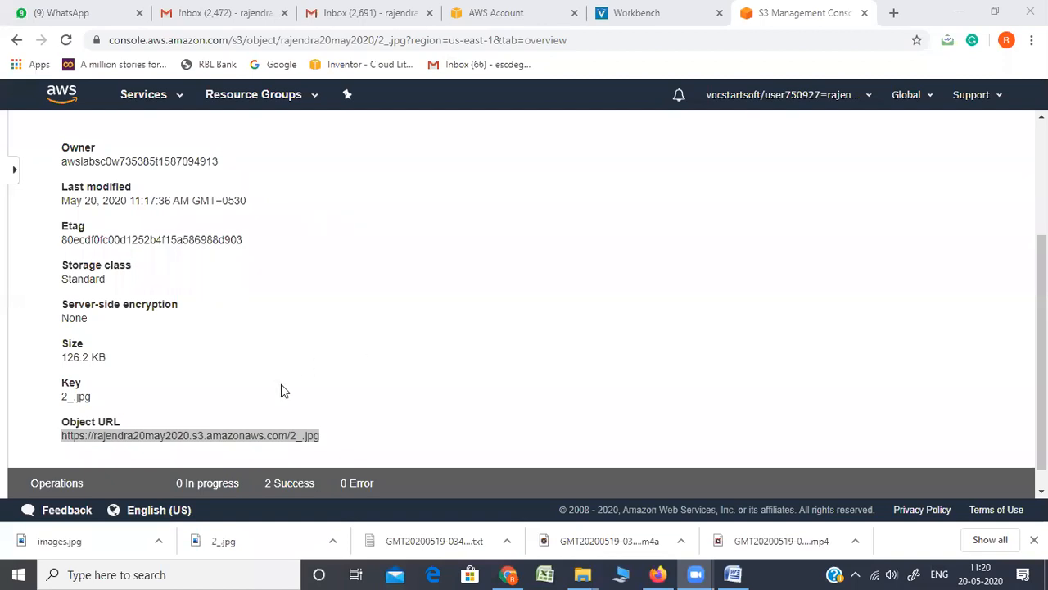
click(241, 438)
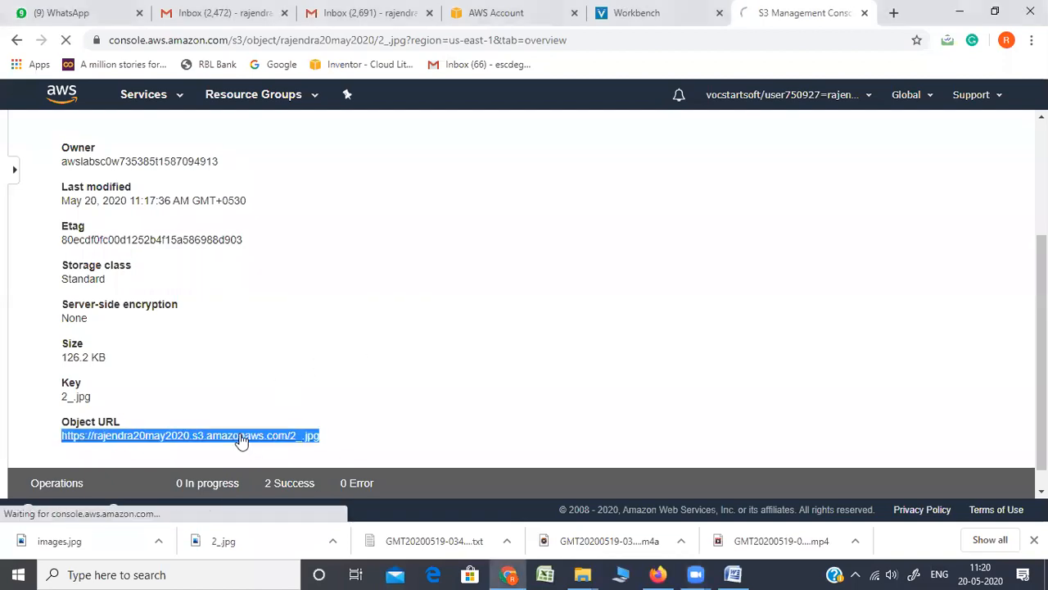
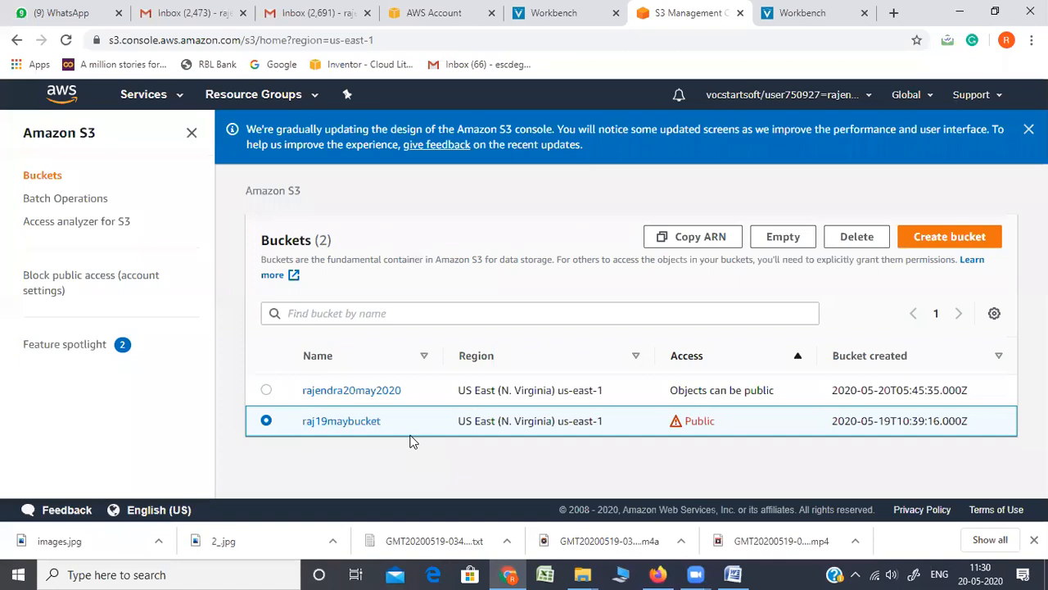
Open the existing 19maybucket bucket from the bucket list
click(370, 421)
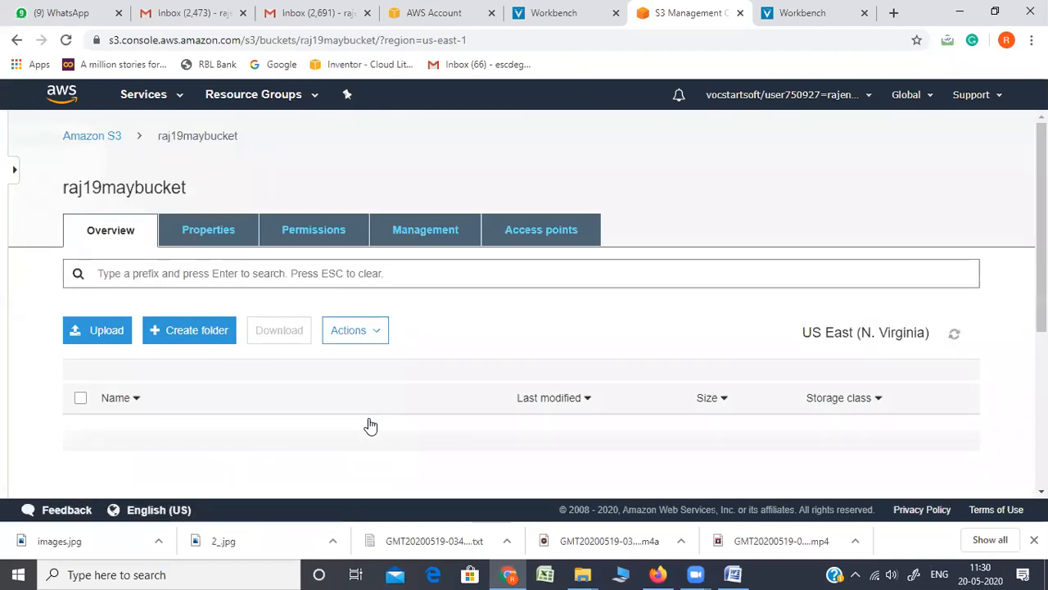
Search the computer for Notepad and open a blank document in it
click(107, 574)
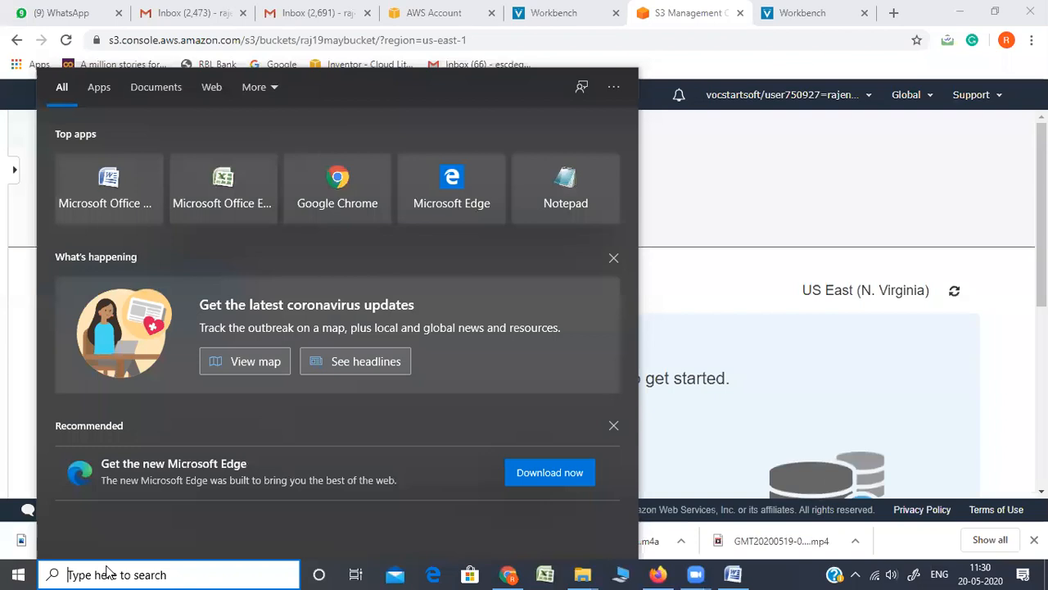
text(note)
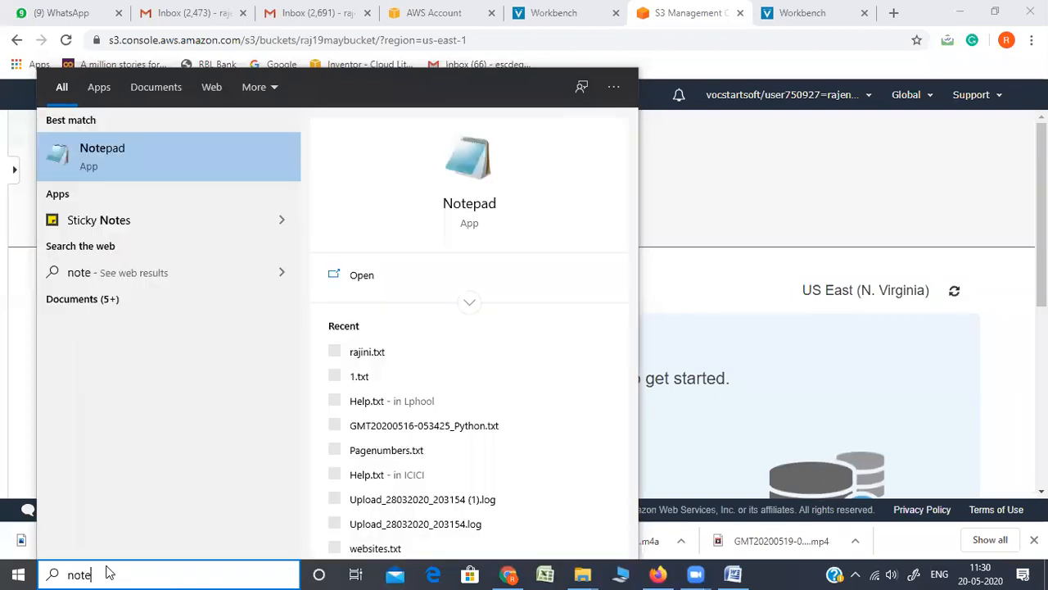
key(Return)
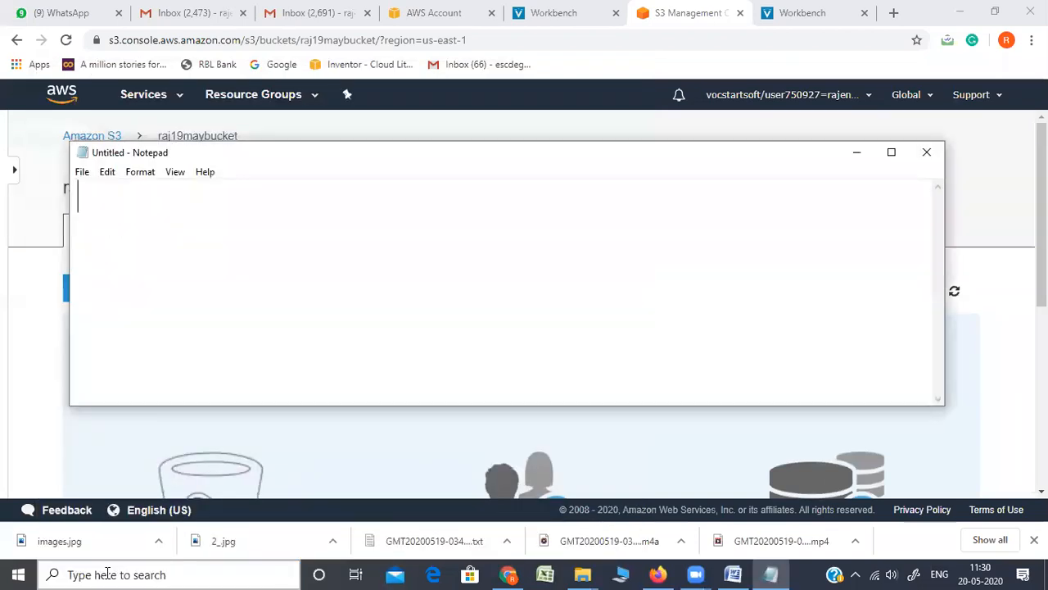
Write a basic HTML page with html and body tags, opened and closed, around the text "Welcome"
text(<)
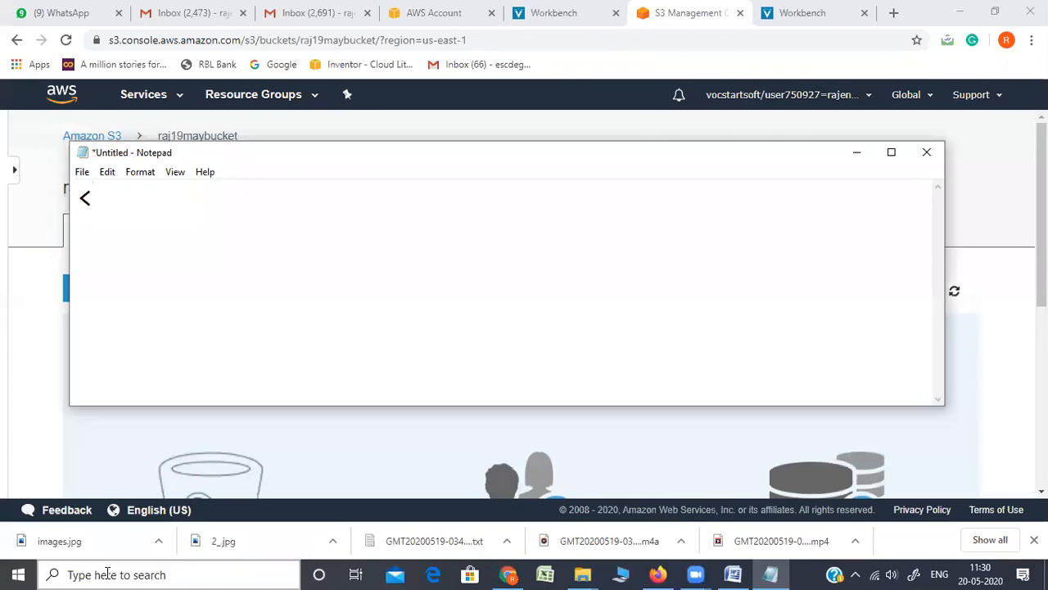
text(html>)
key(Return)
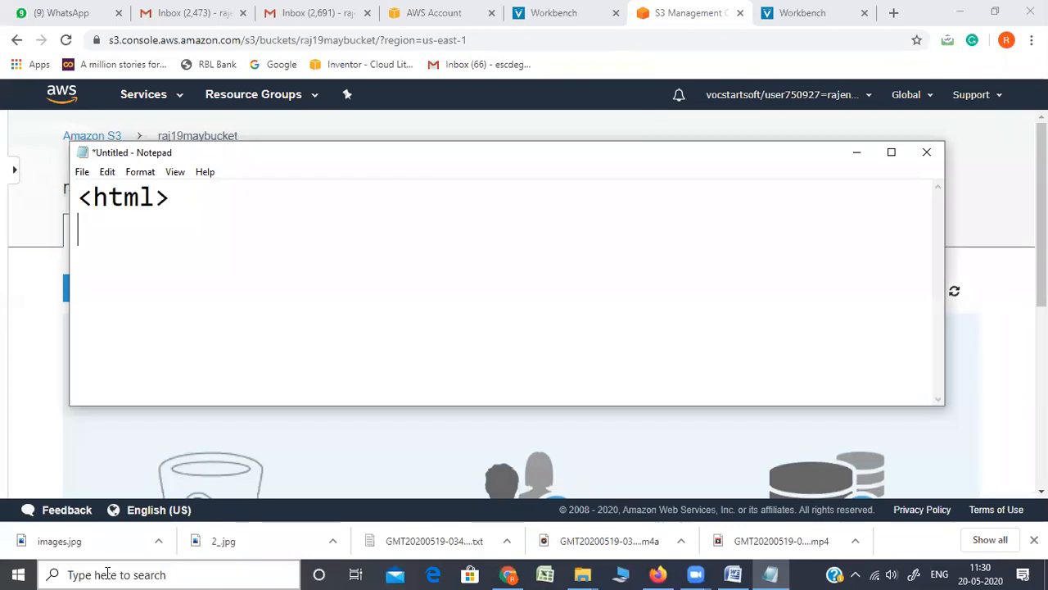
text(<body>)
key(Return)
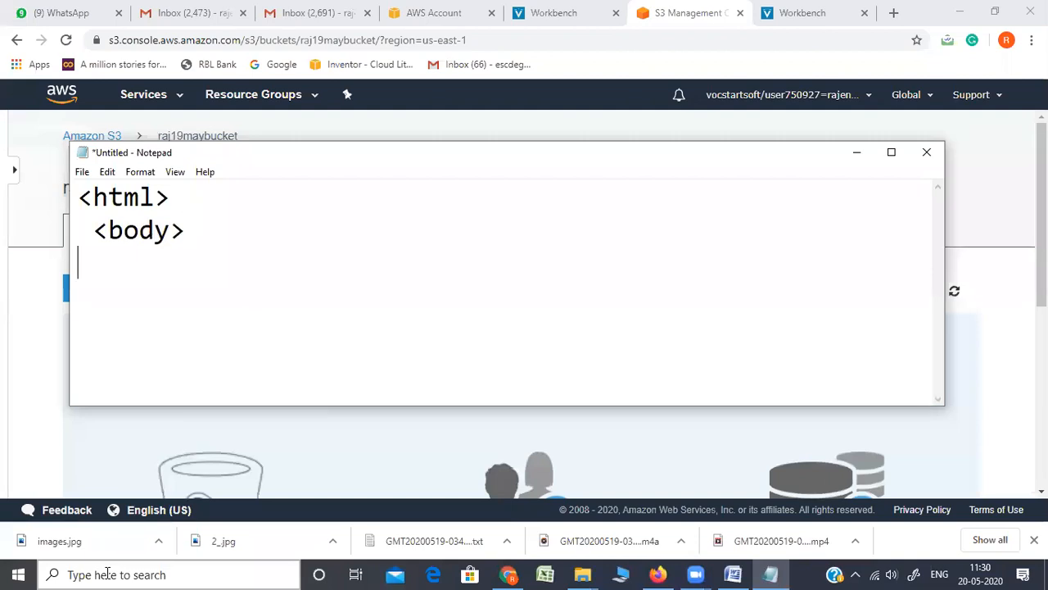
text(Welcome  )
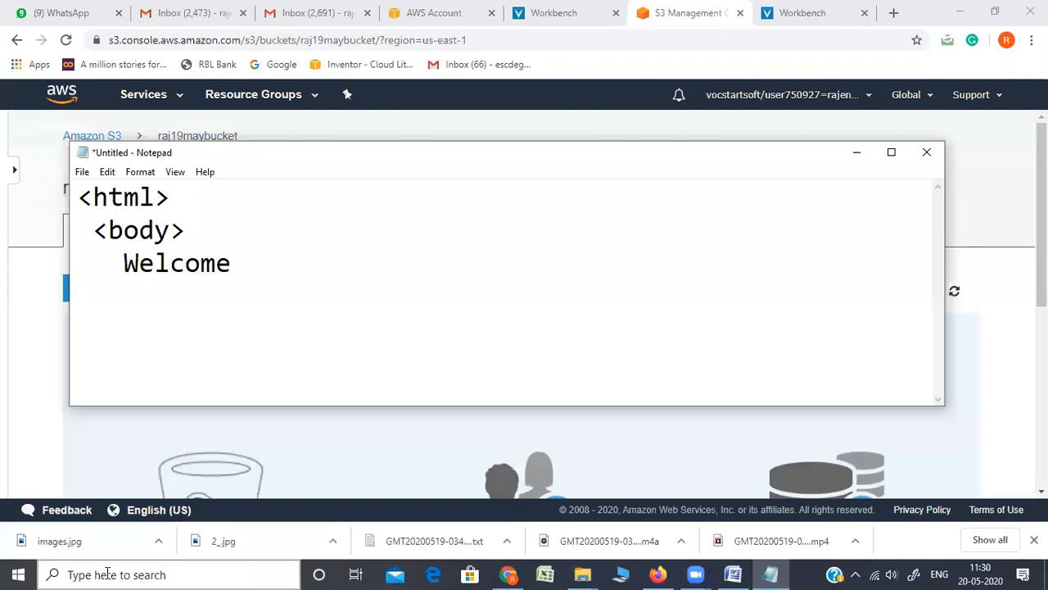
text(</body>)
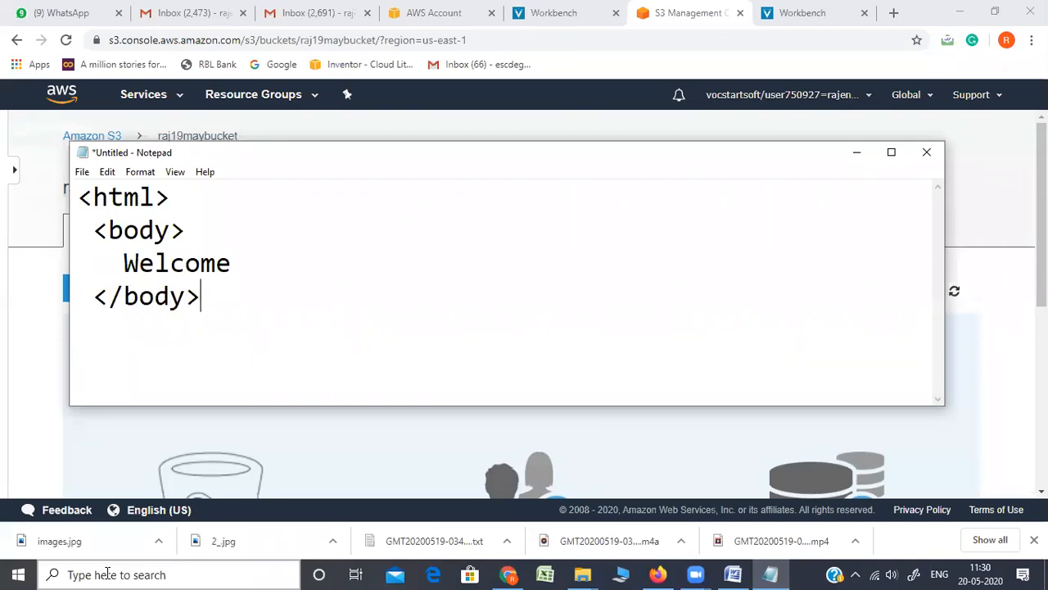
key(Return)
text(</html>)
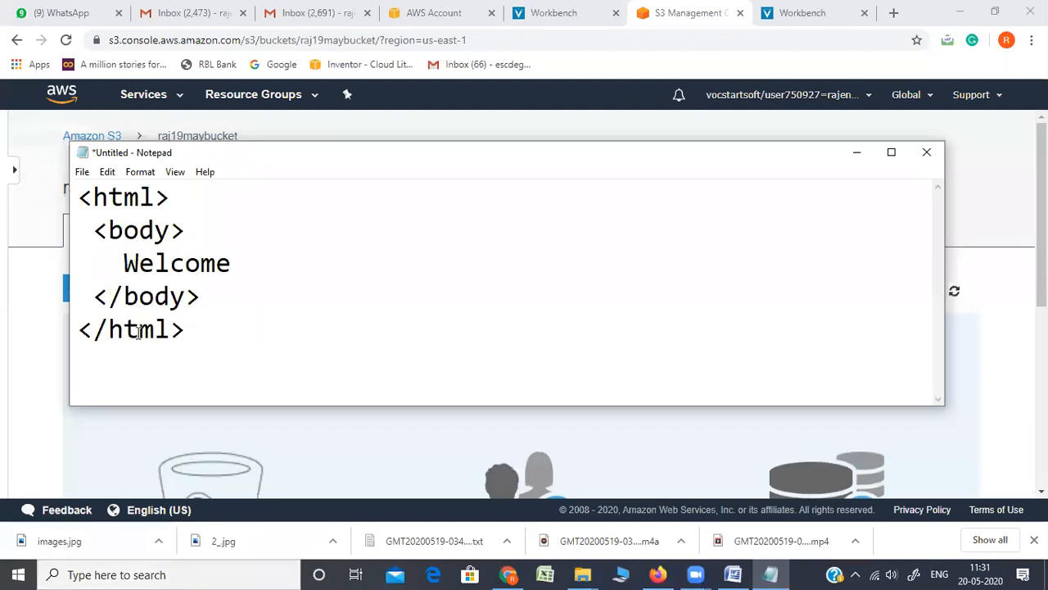
Save the page in the temp folder as rajendrawebsite.html with the All Files type, and return to the browser
click(81, 172)
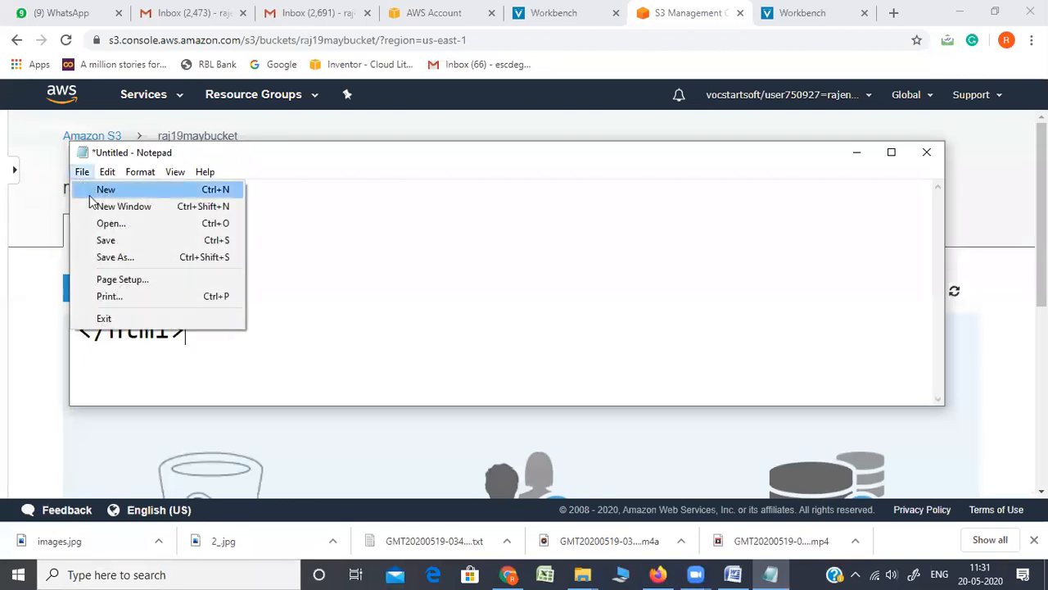
click(110, 257)
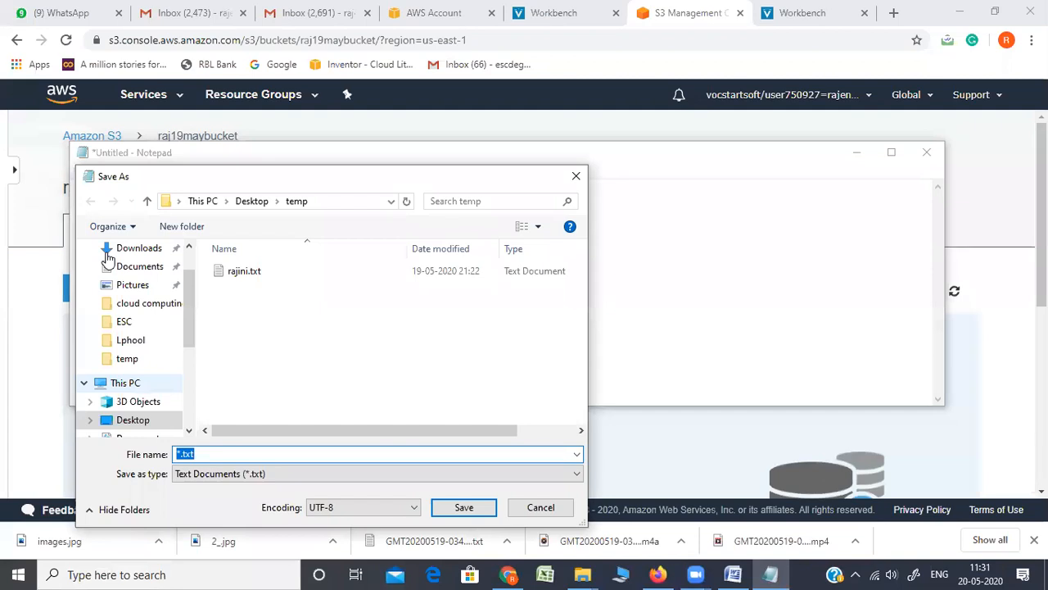
click(227, 453)
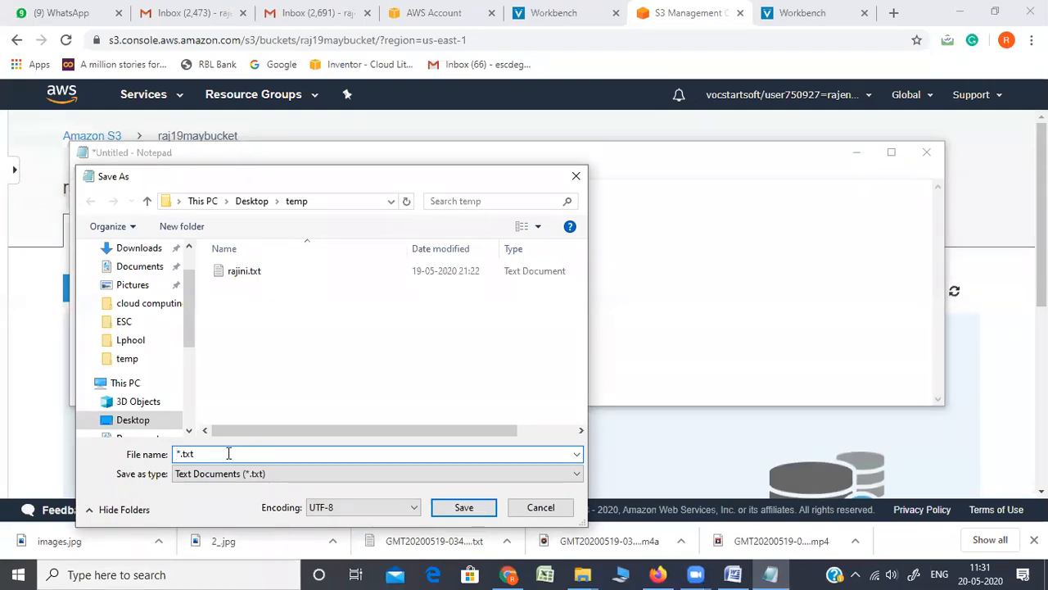
text(my)
key(BackSpace)
key(BackSpace)
text(rajendrawebsite)
key(Delete)
key(shift+End)
text(html)
key(Tab)
key(Down)
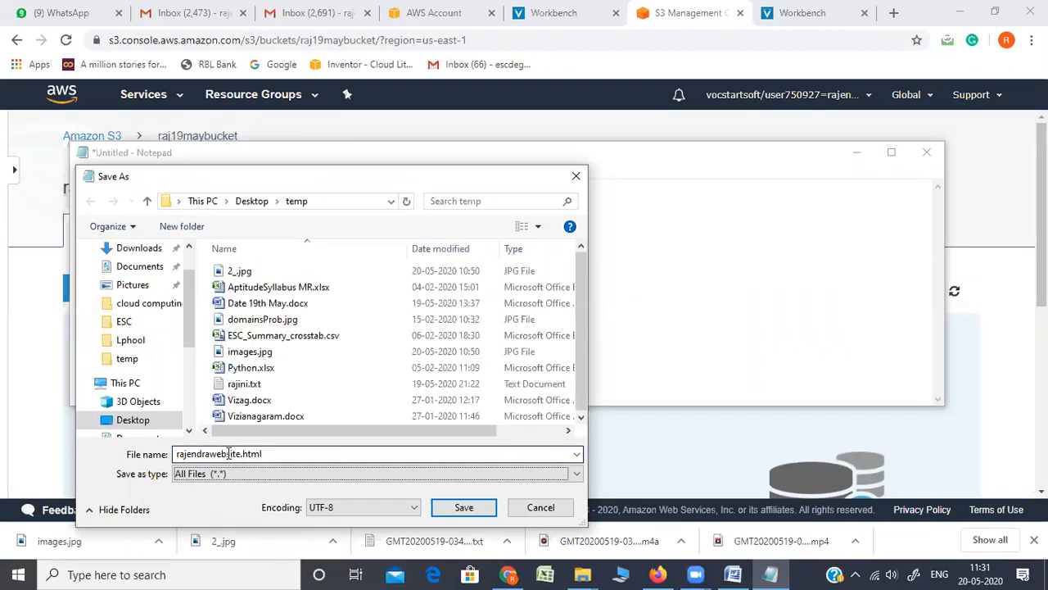
click(463, 508)
click(355, 350)
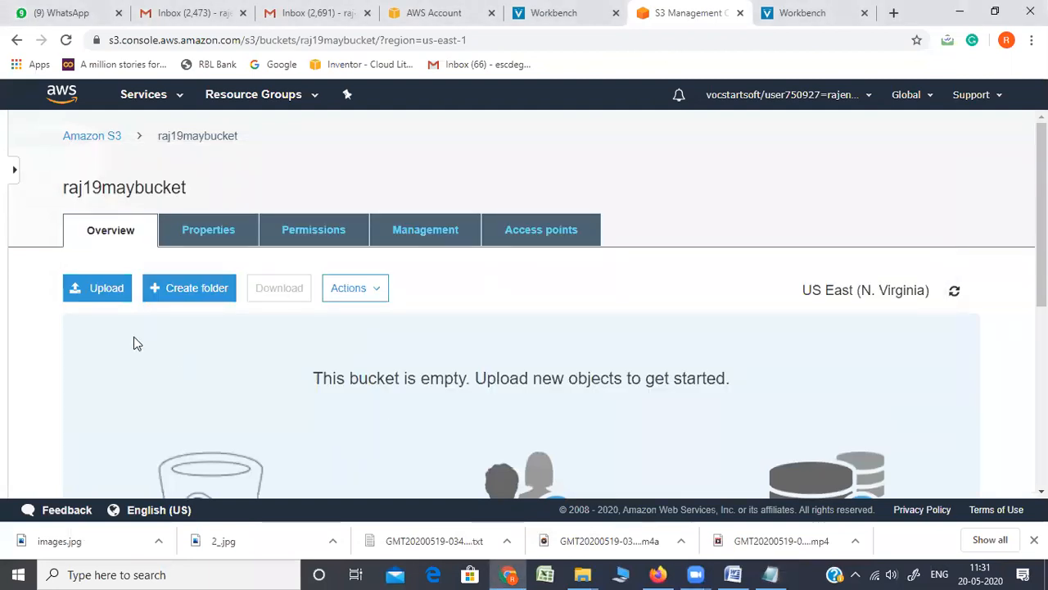
Upload rajendrawebsite.html from the temp folder to the open bucket
click(97, 302)
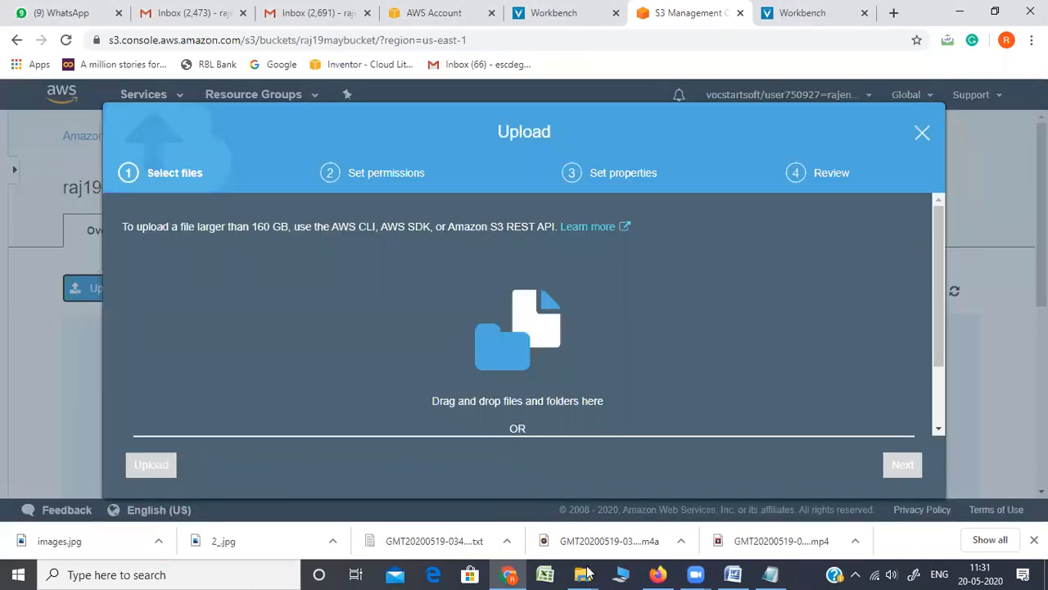
mouse_move(583, 574)
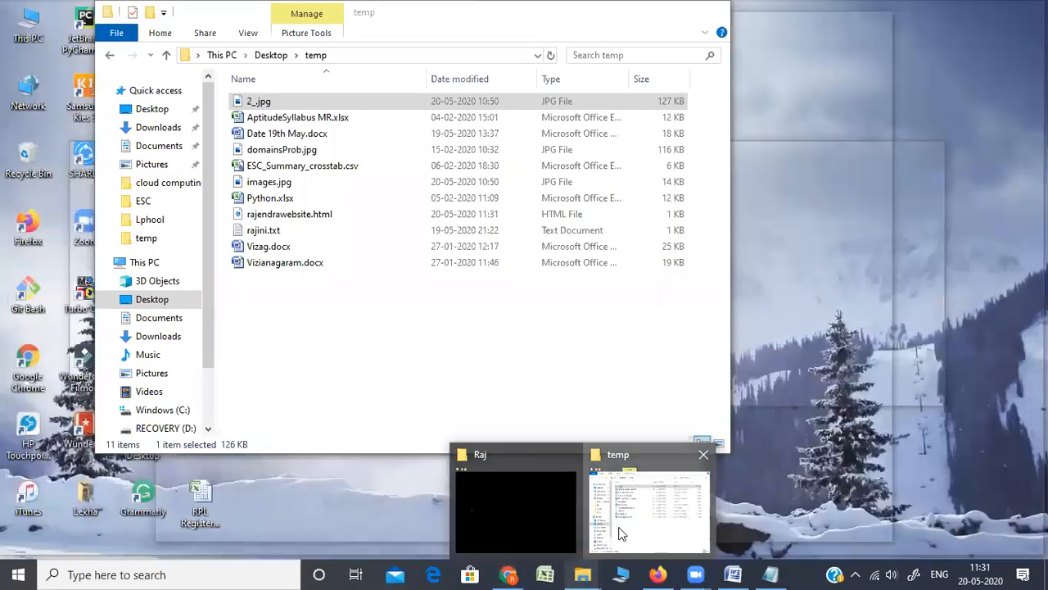
click(620, 534)
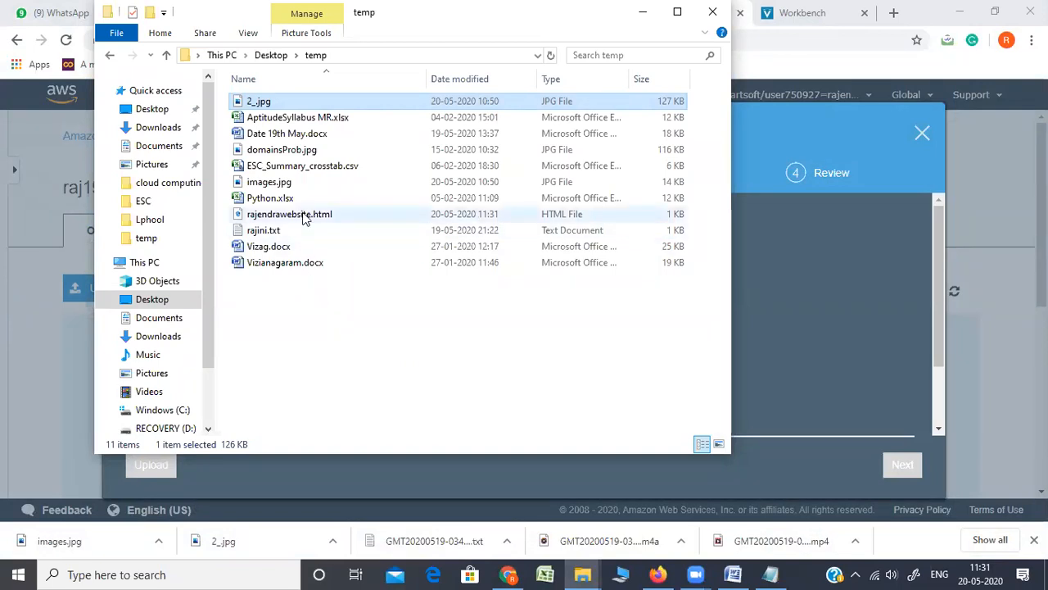
drag(301, 216, 799, 363)
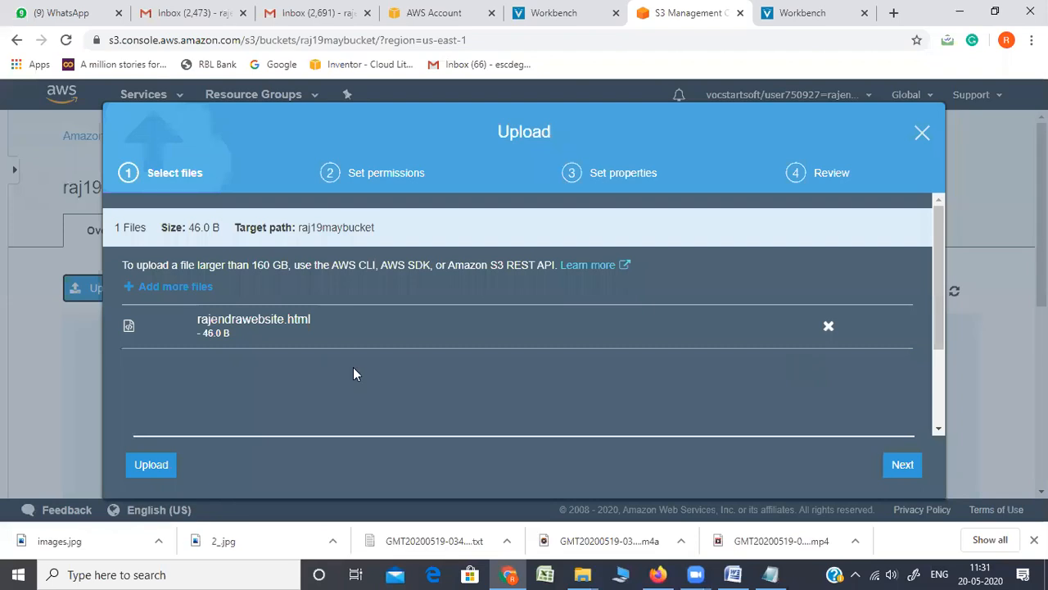
click(152, 464)
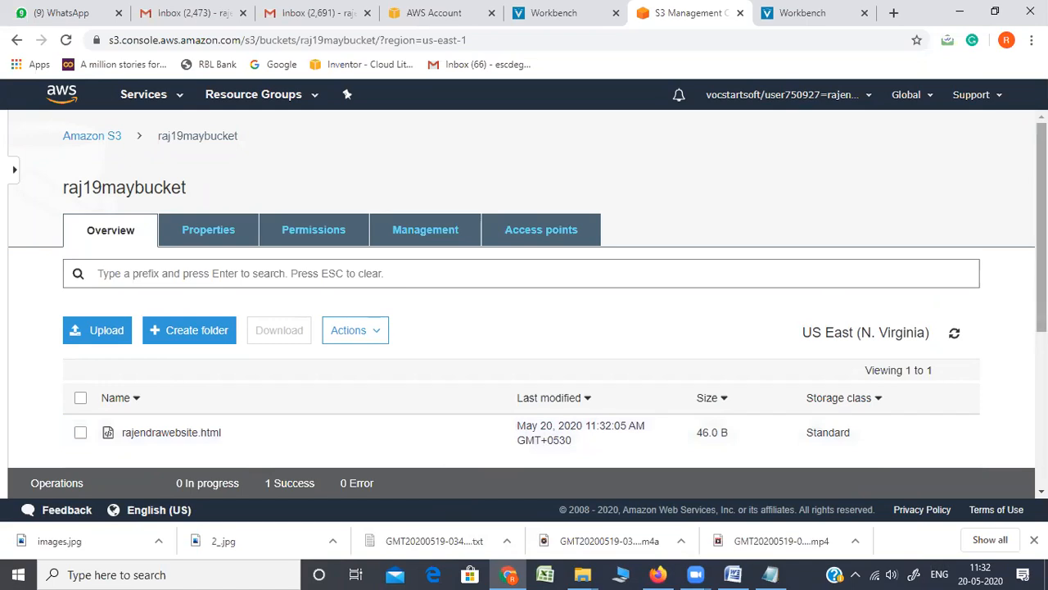
Make the uploaded rajendrawebsite.html object public
scroll(299, 385, down, 1)
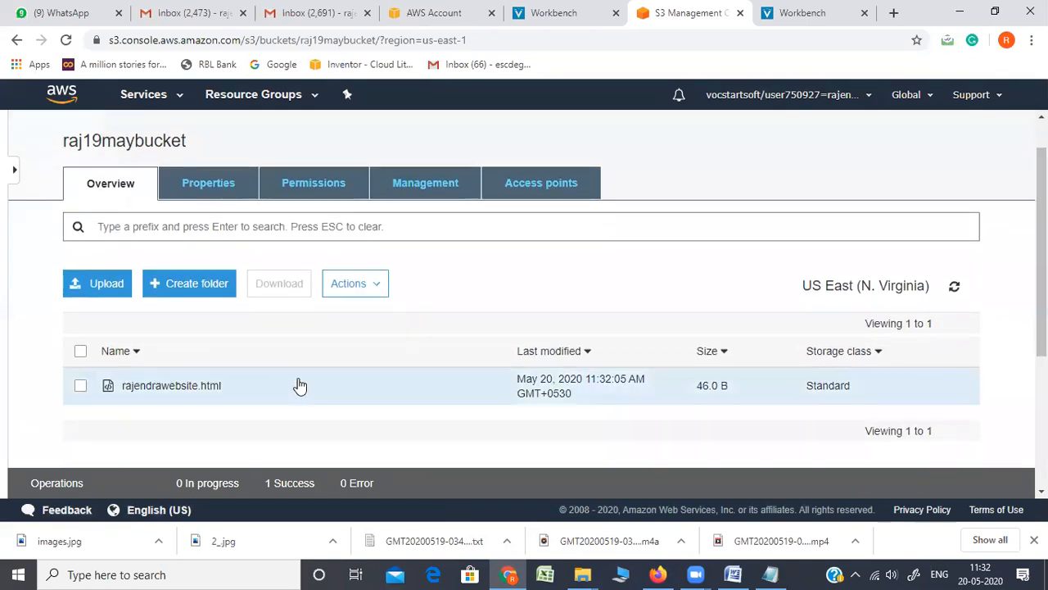
click(81, 387)
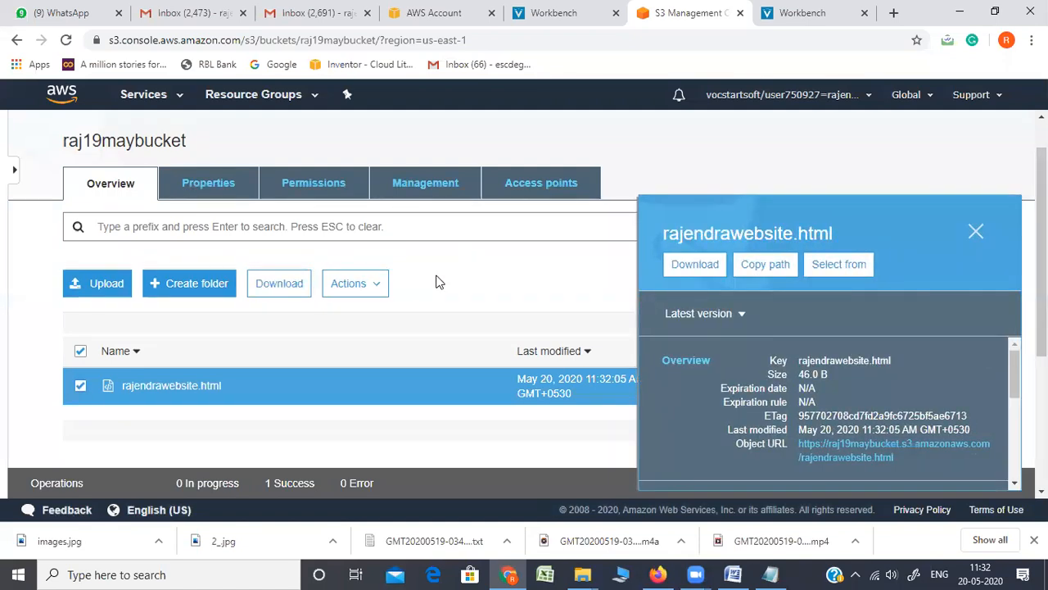
click(379, 283)
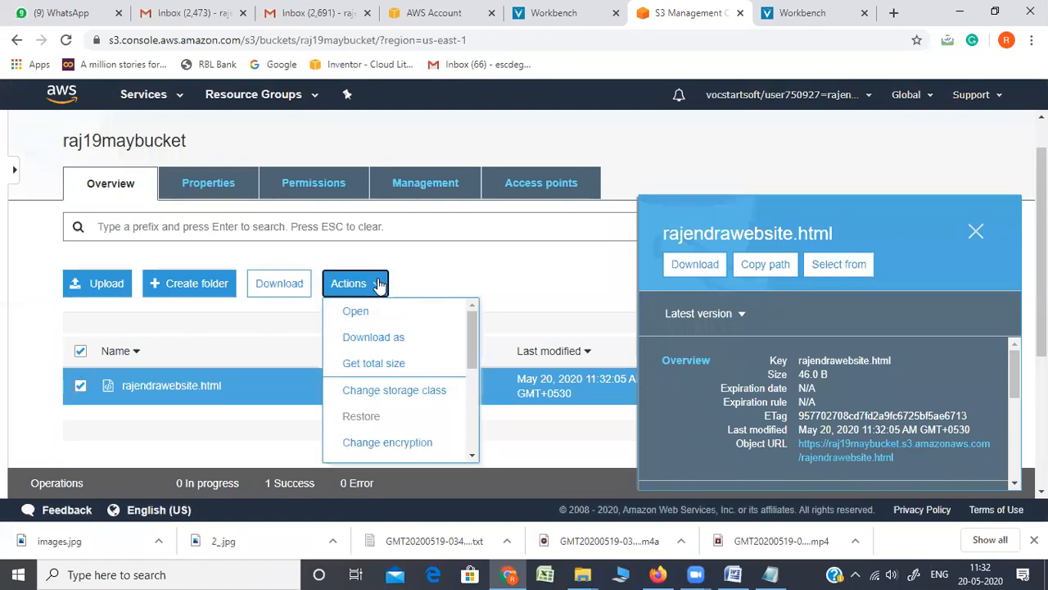
drag(468, 326, 482, 373)
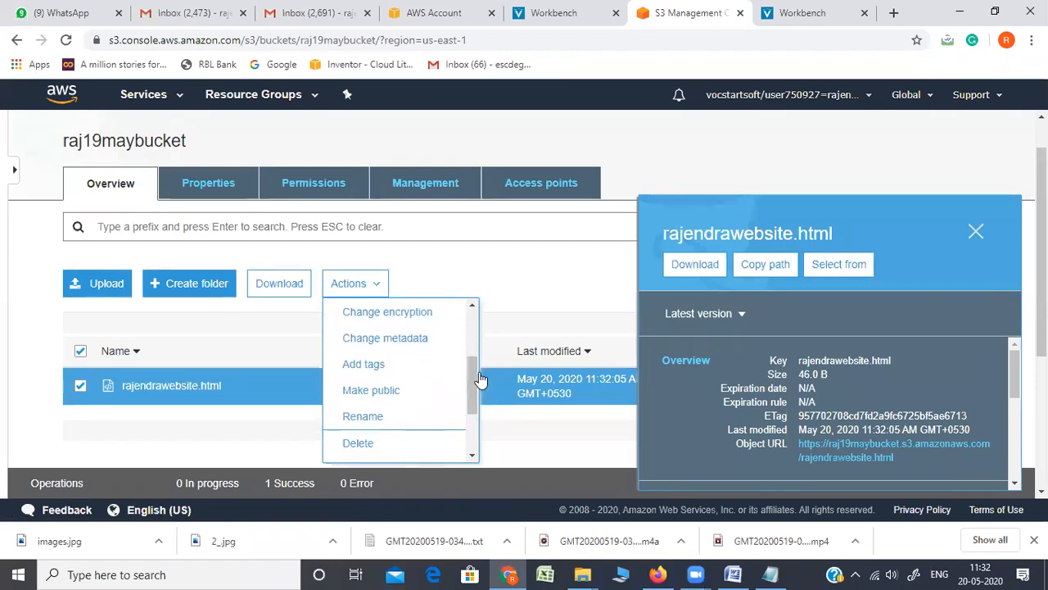
click(391, 403)
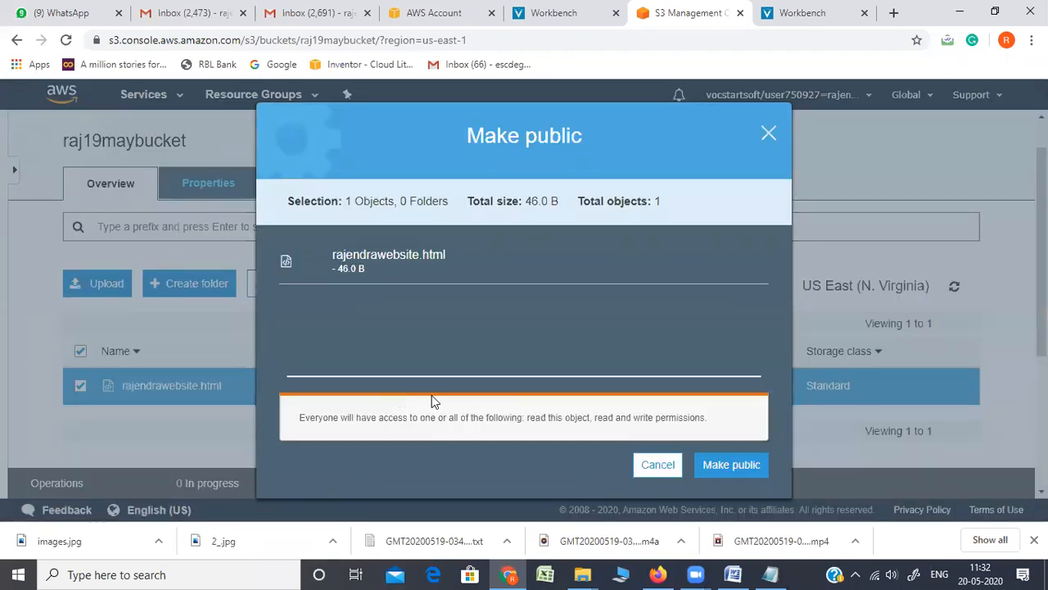
click(736, 465)
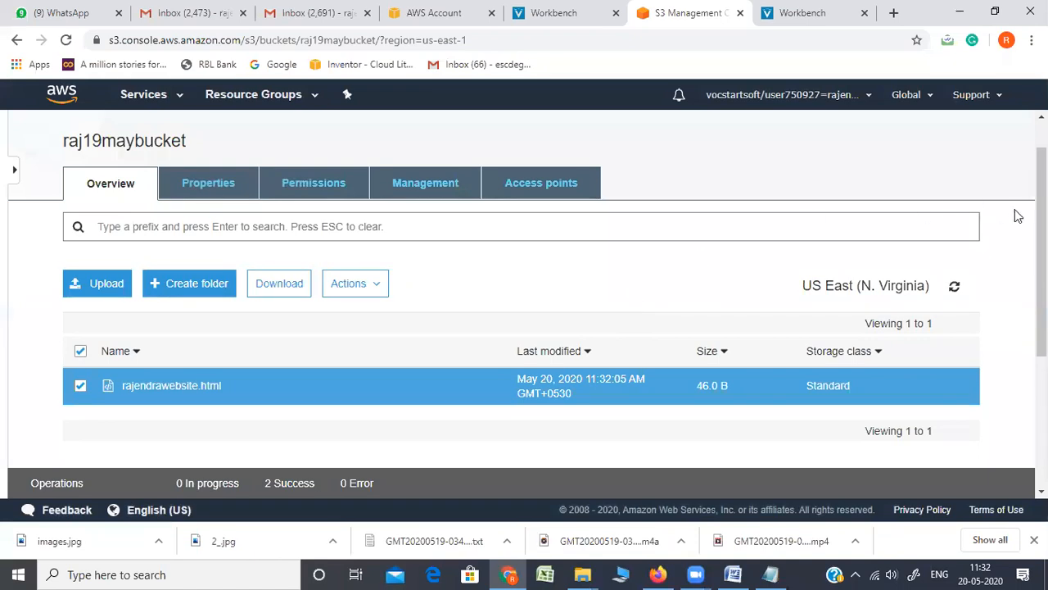
Enable versioning in the bucket's properties and save the setting
scroll(1040, 246, up, 1)
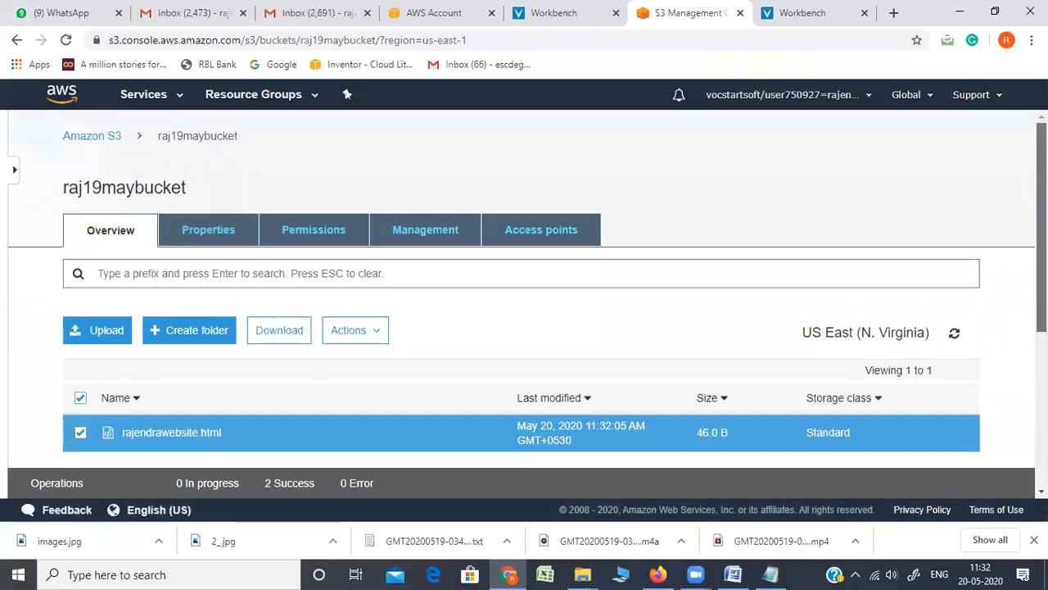
scroll(589, 223, down, 1)
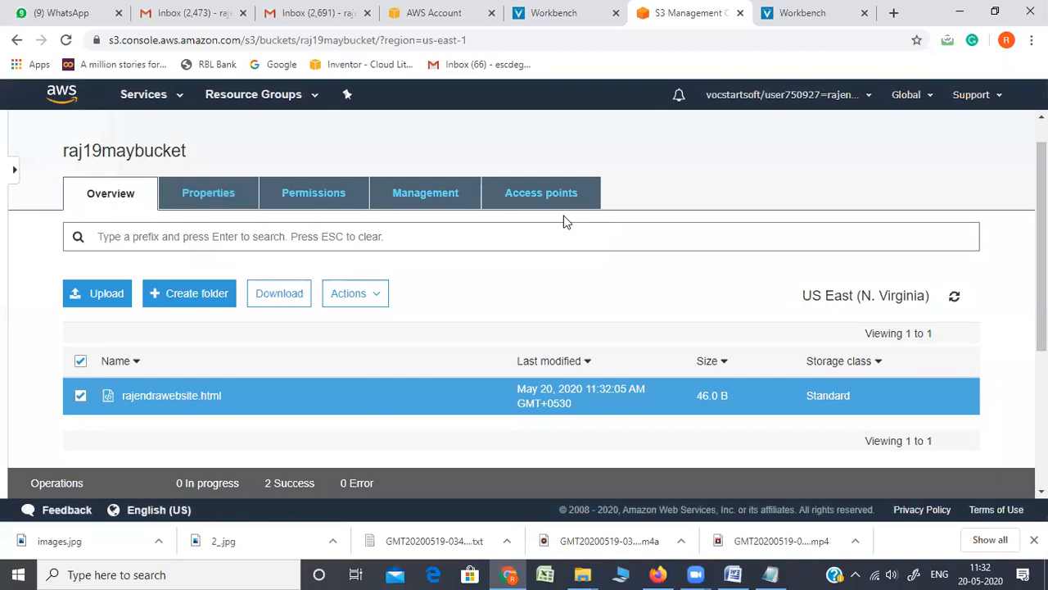
click(231, 193)
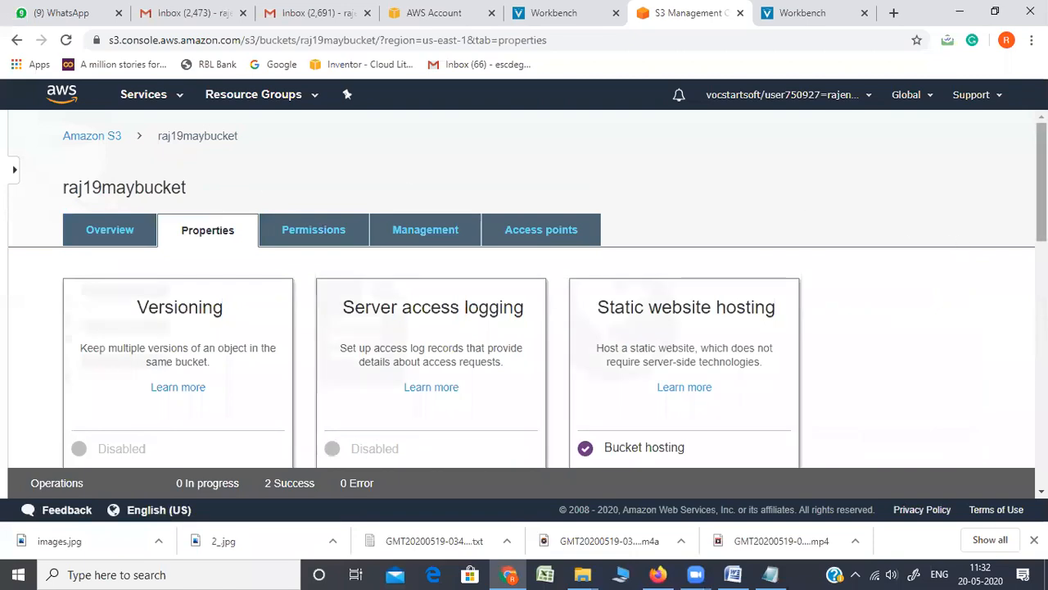
scroll(338, 293, down, 3)
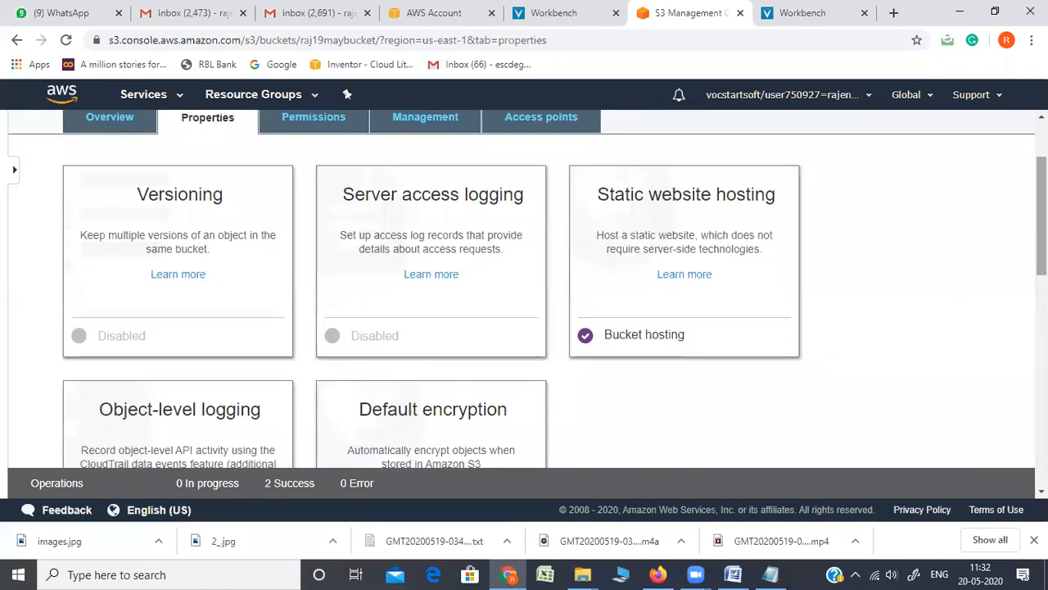
click(186, 247)
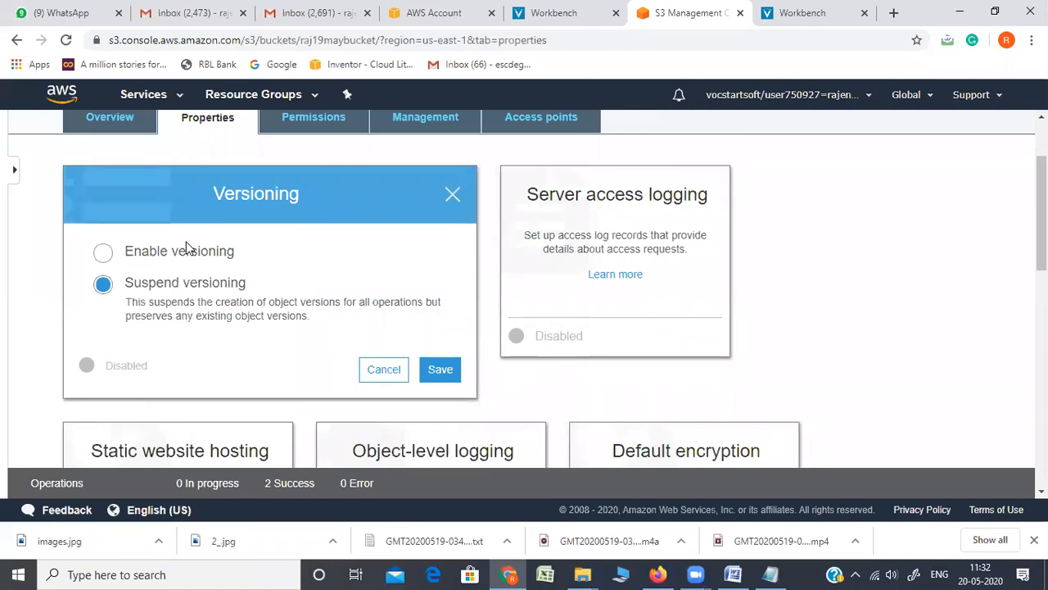
click(103, 252)
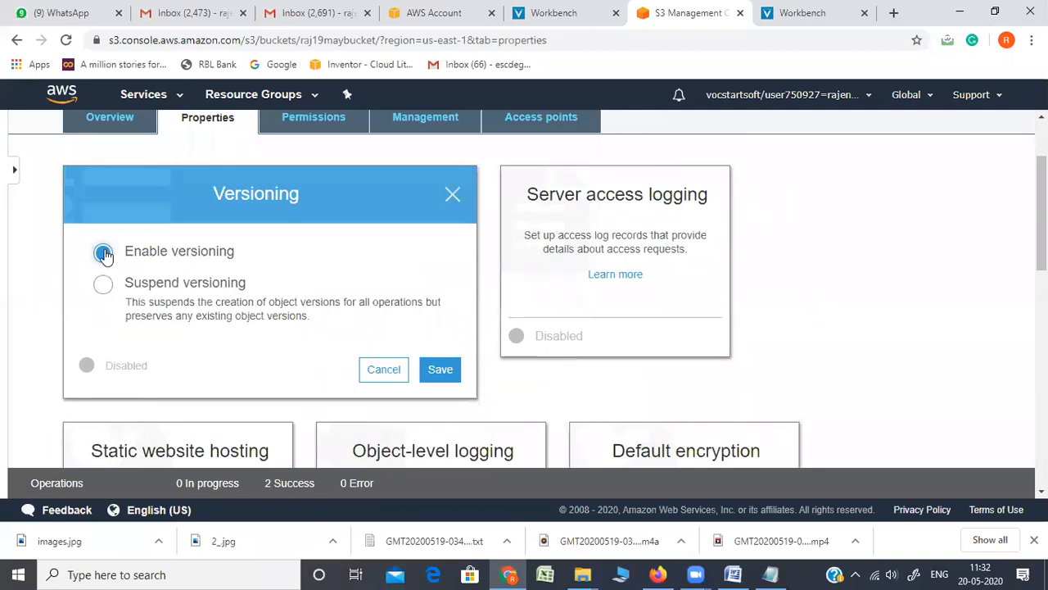
click(440, 371)
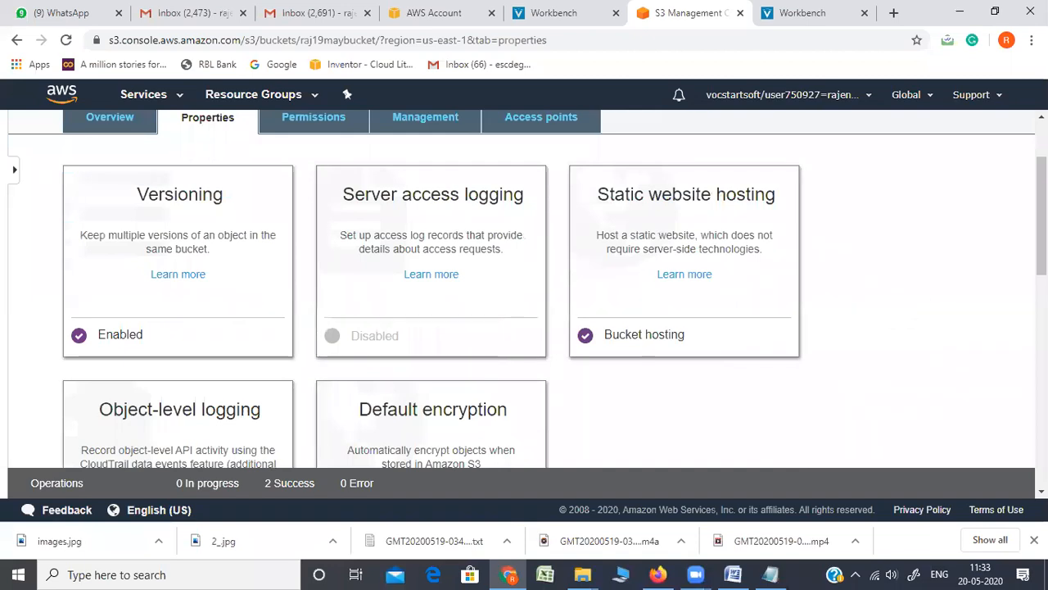
Return to the bucket's object list and open the details of rajendrawebsite.html
scroll(1041, 204, up, 1)
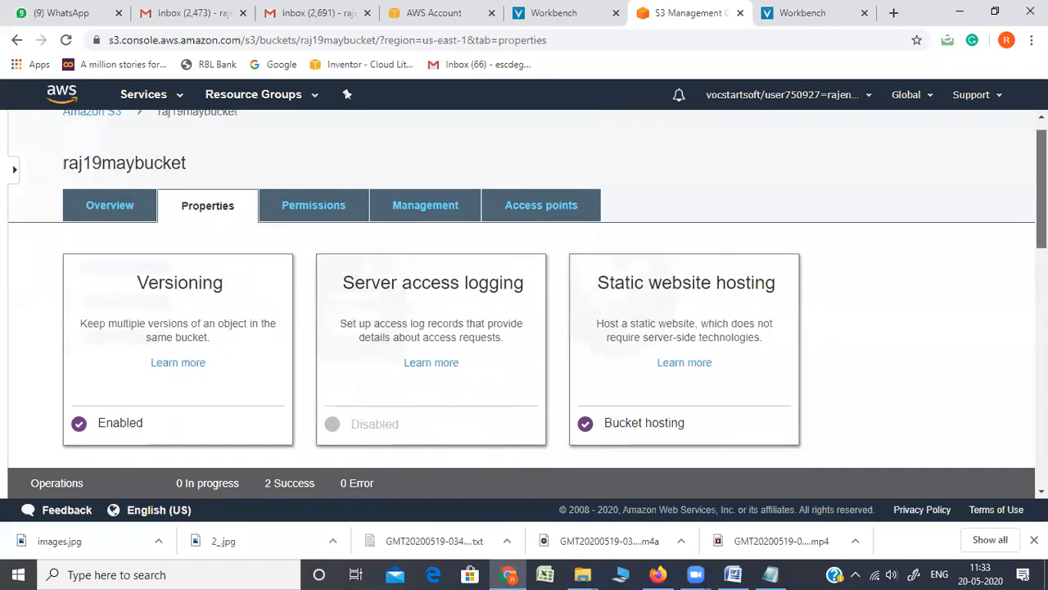
click(114, 207)
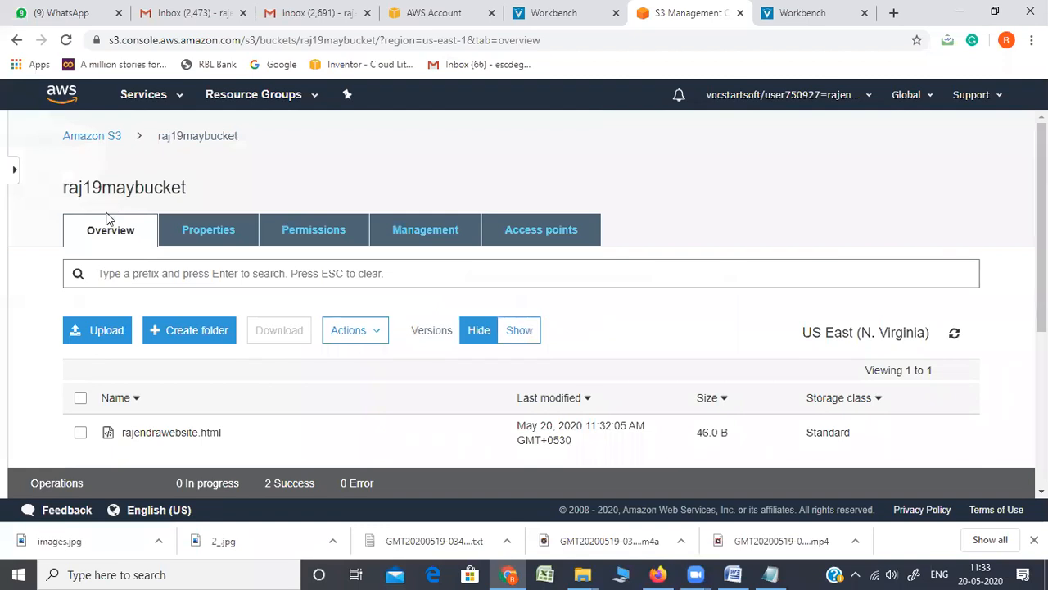
click(169, 434)
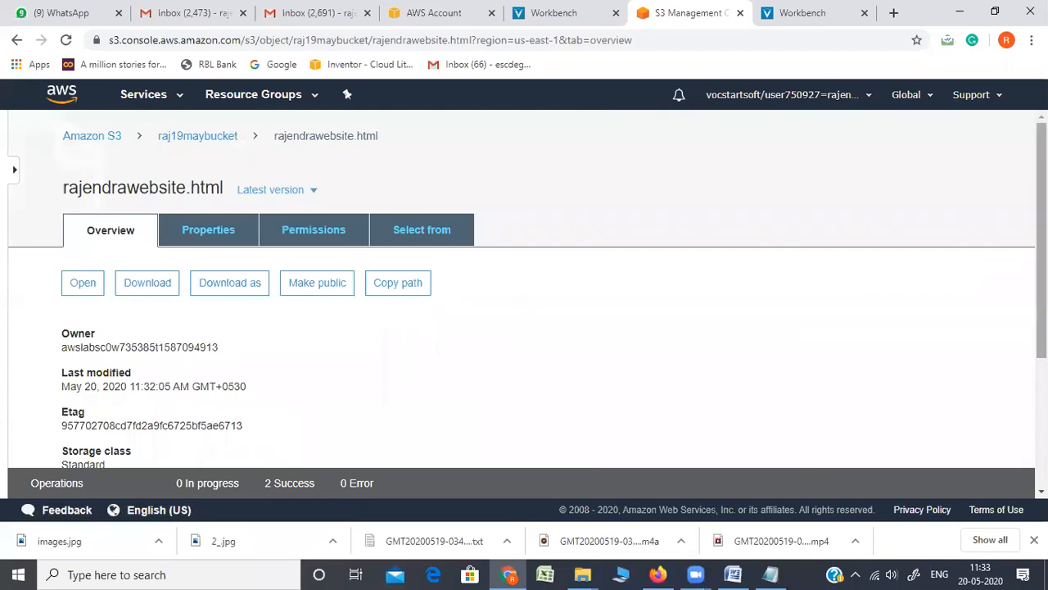
Copy the Object URL of rajendrawebsite.html from its overview details
scroll(524, 289, down, 1)
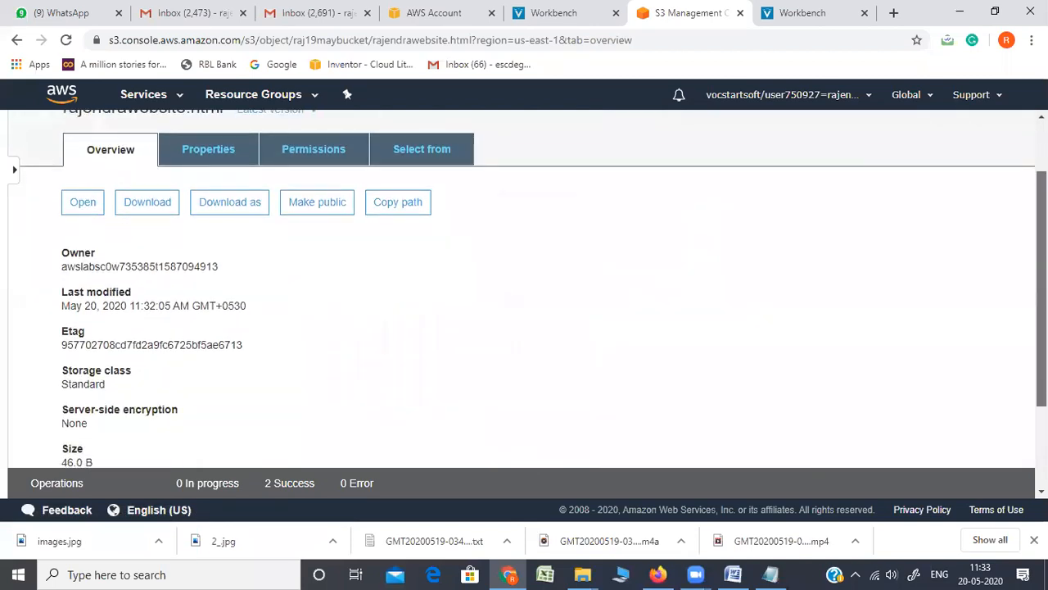
scroll(436, 409, down, 1)
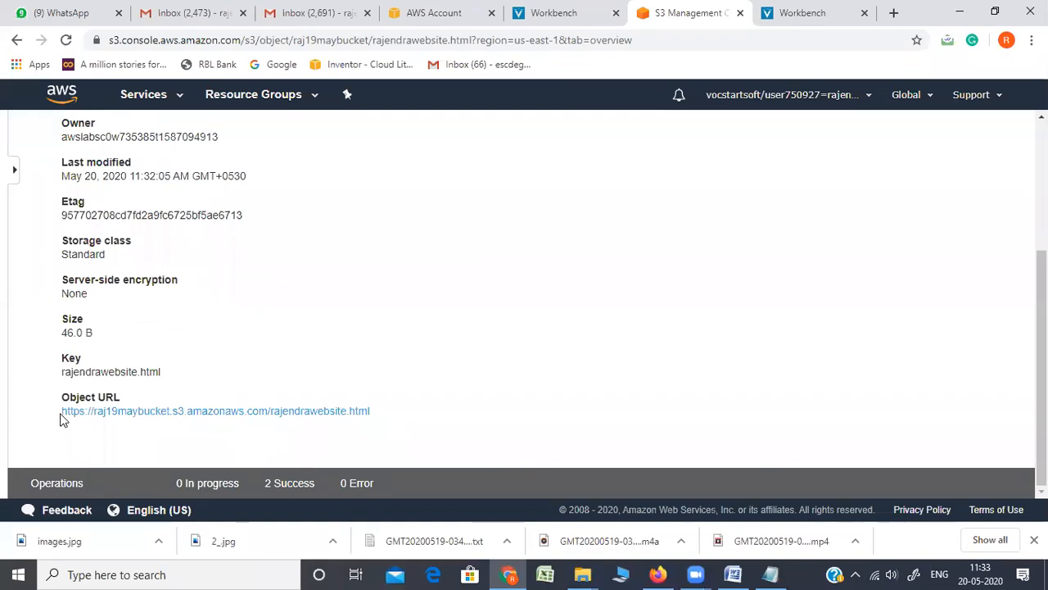
drag(60, 417, 141, 420)
triple_click(427, 404)
key(ctrl+c)
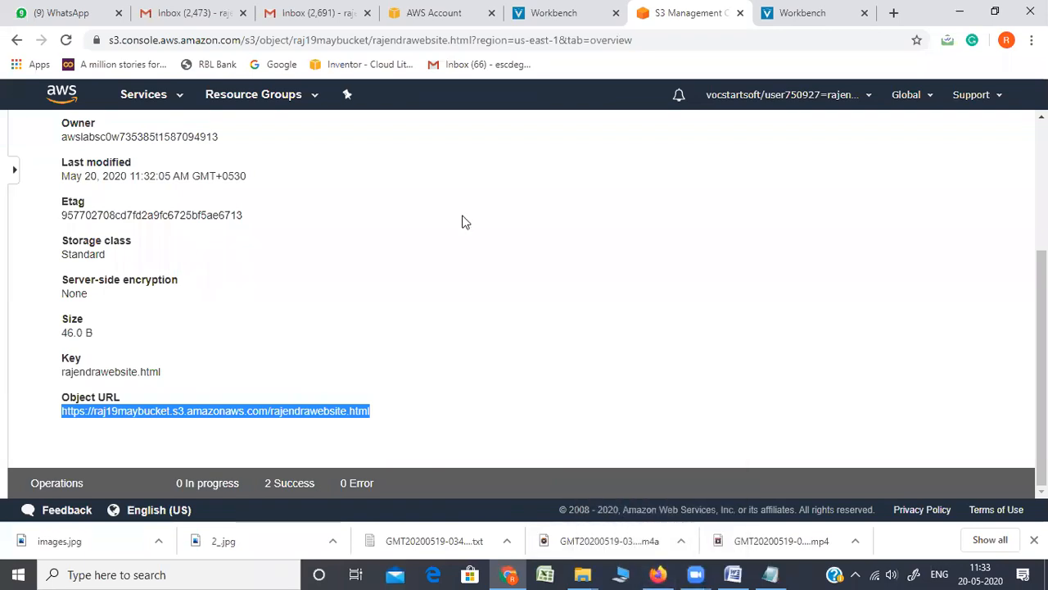
click(488, 147)
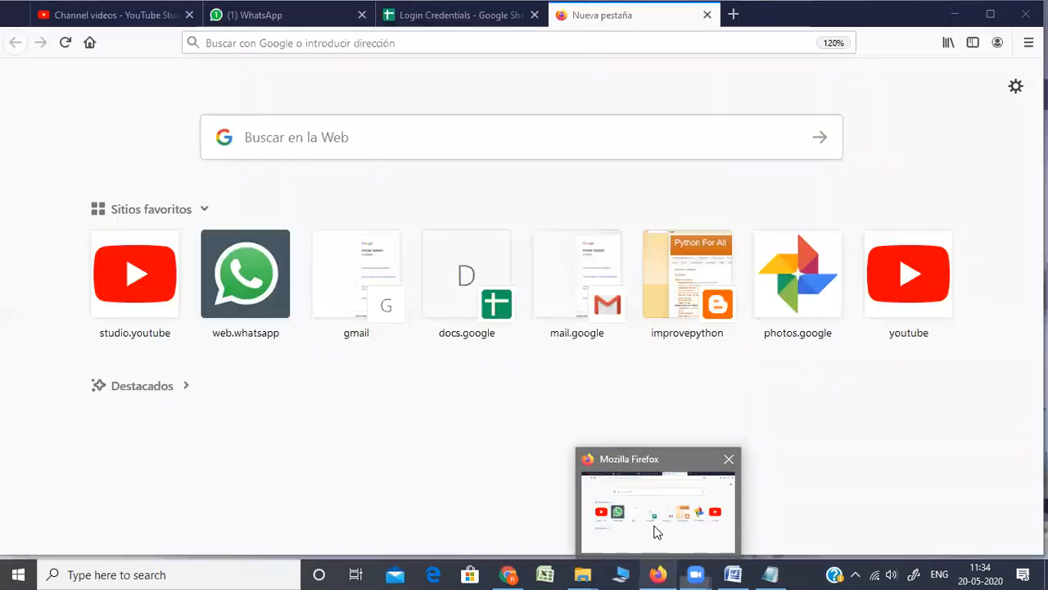
Switch to Firefox and open the copied rajendrawebsite.html object URL in the empty tab
click(656, 533)
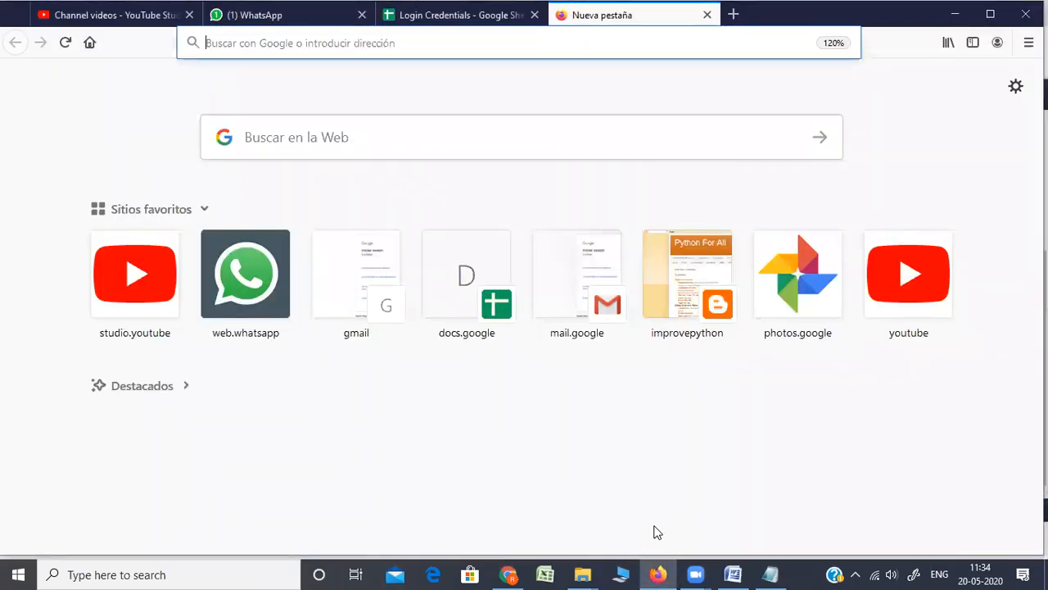
click(629, 39)
key(ctrl+v)
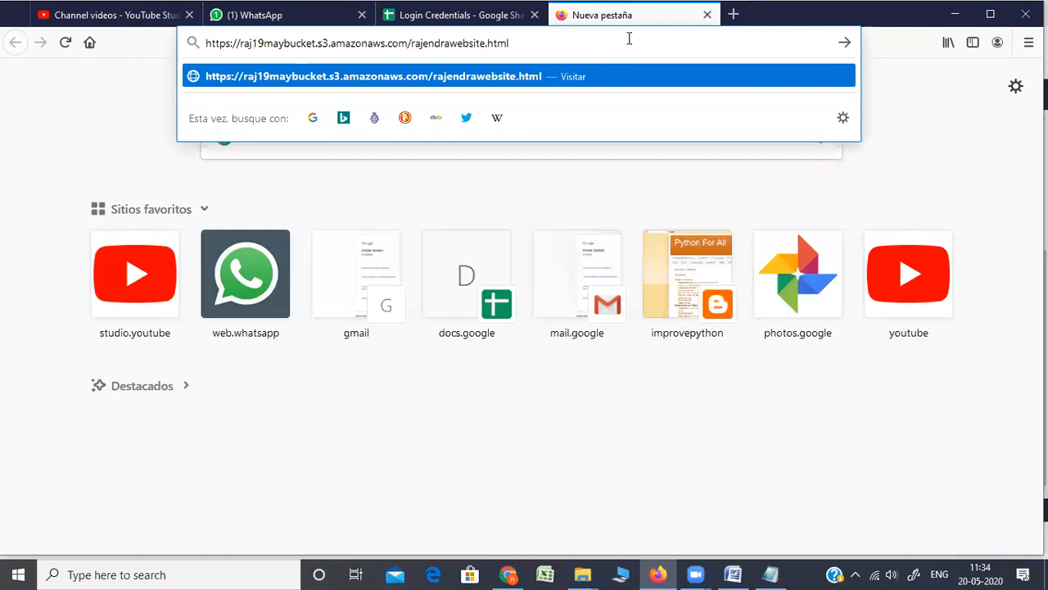
key(Return)
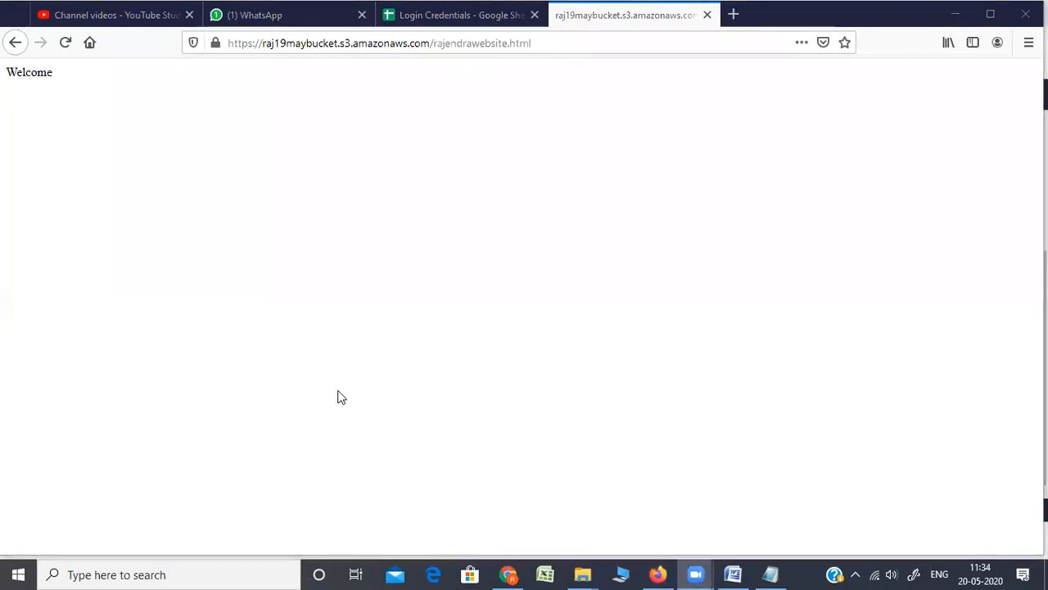
Switch back to Chrome to view the rajendrawebsite.html object details in the S3 console
mouse_move(512, 573)
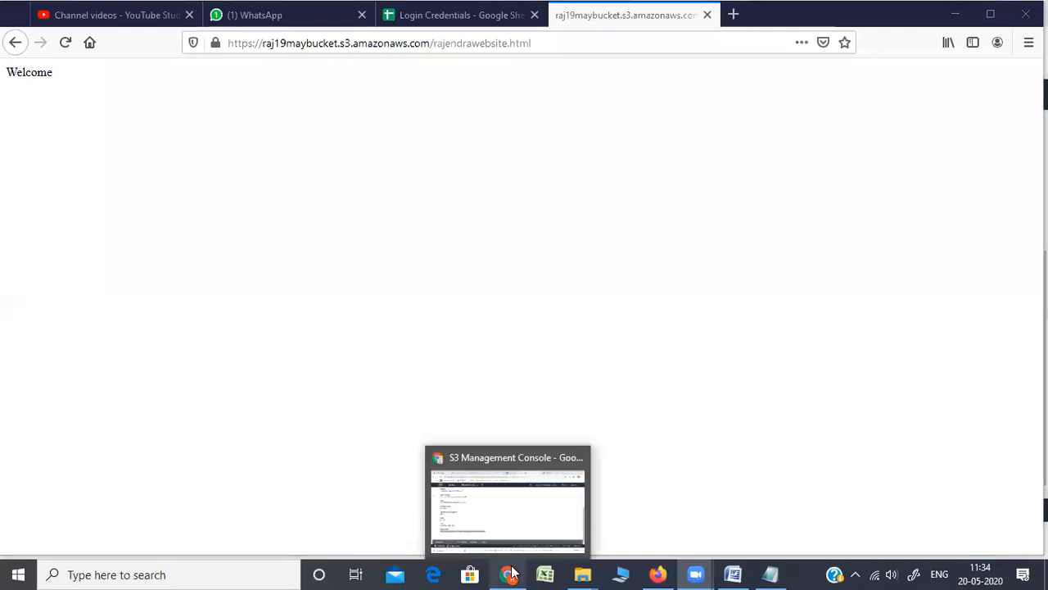
click(492, 509)
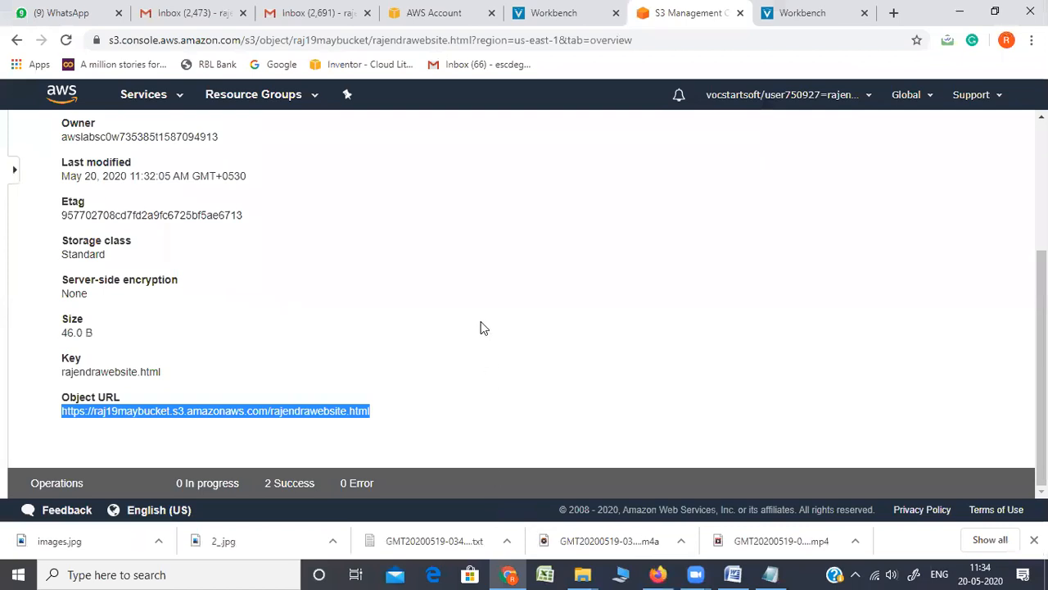
click(517, 143)
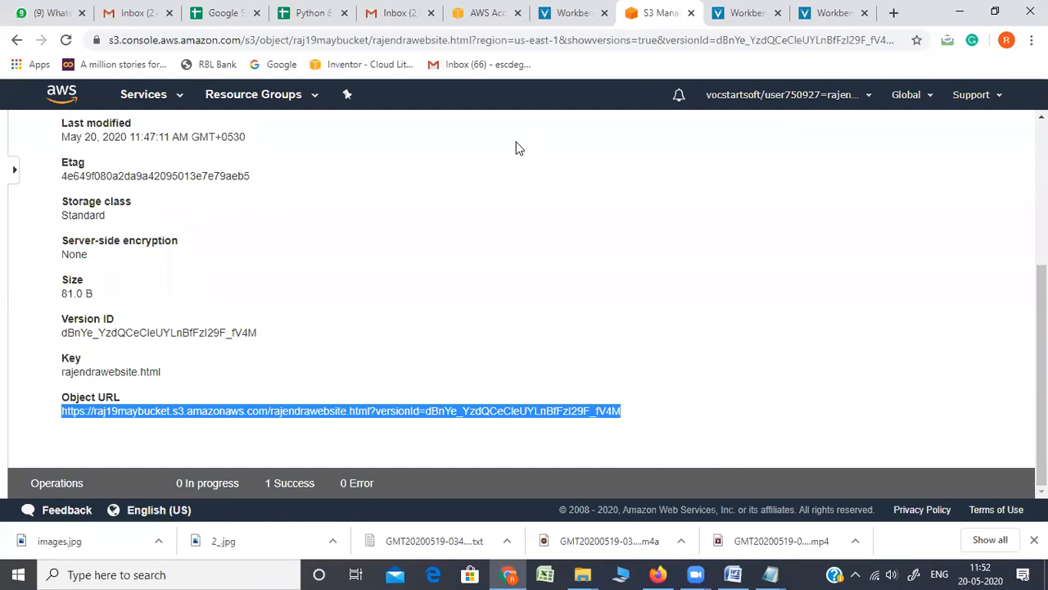
Switch to Firefox and reload the rajendrawebsite.html address without a version ID to check the current page
click(644, 185)
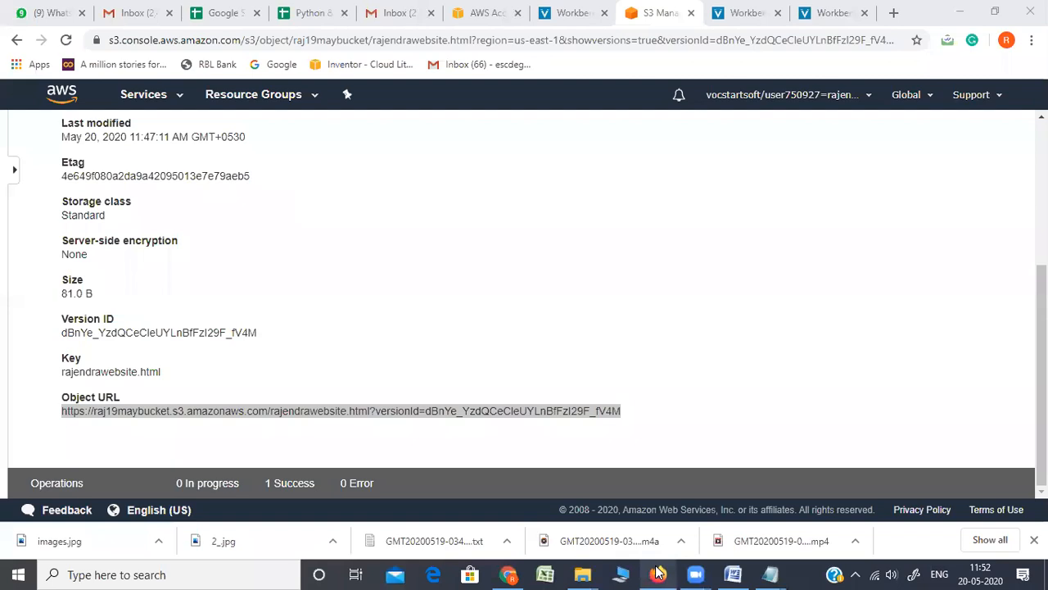
mouse_move(658, 573)
click(653, 528)
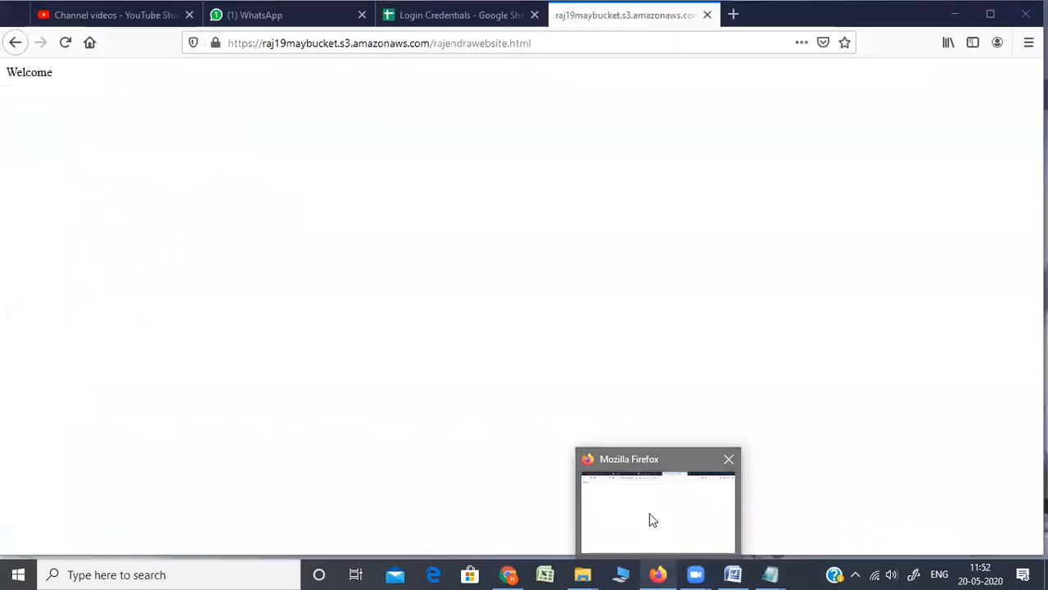
click(592, 43)
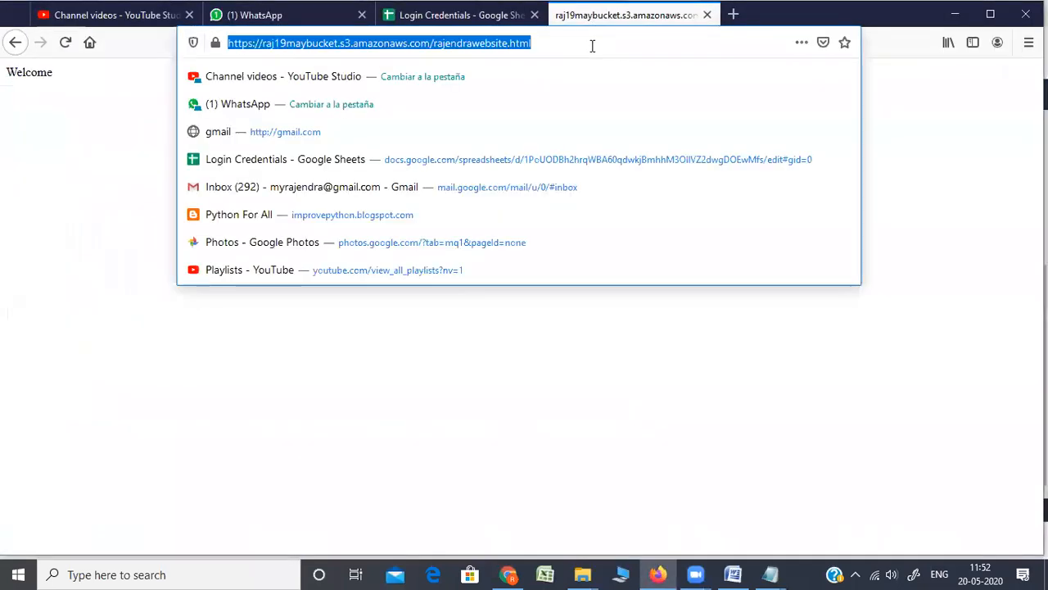
key(Return)
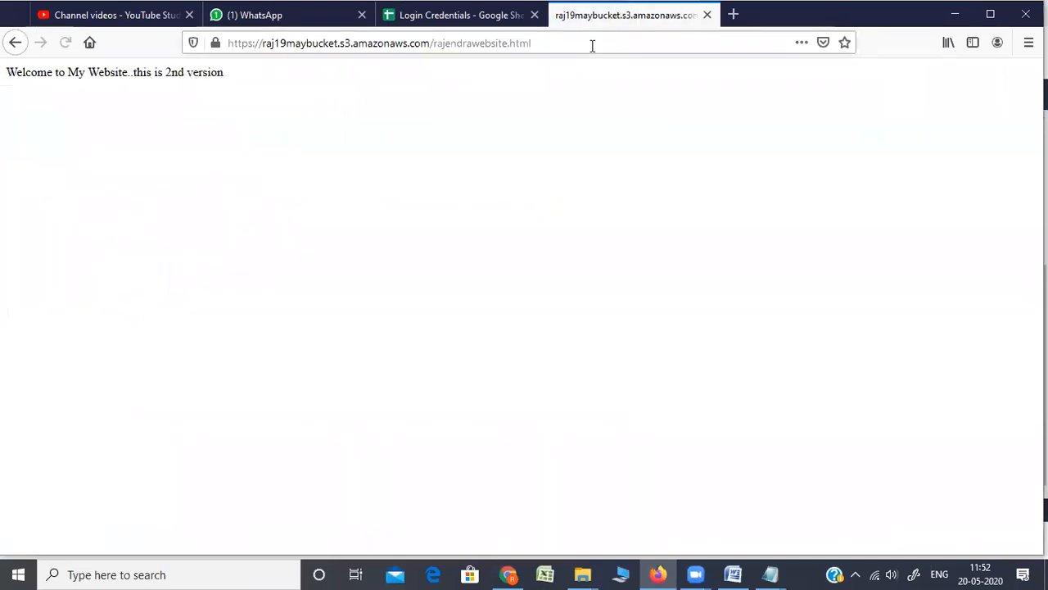